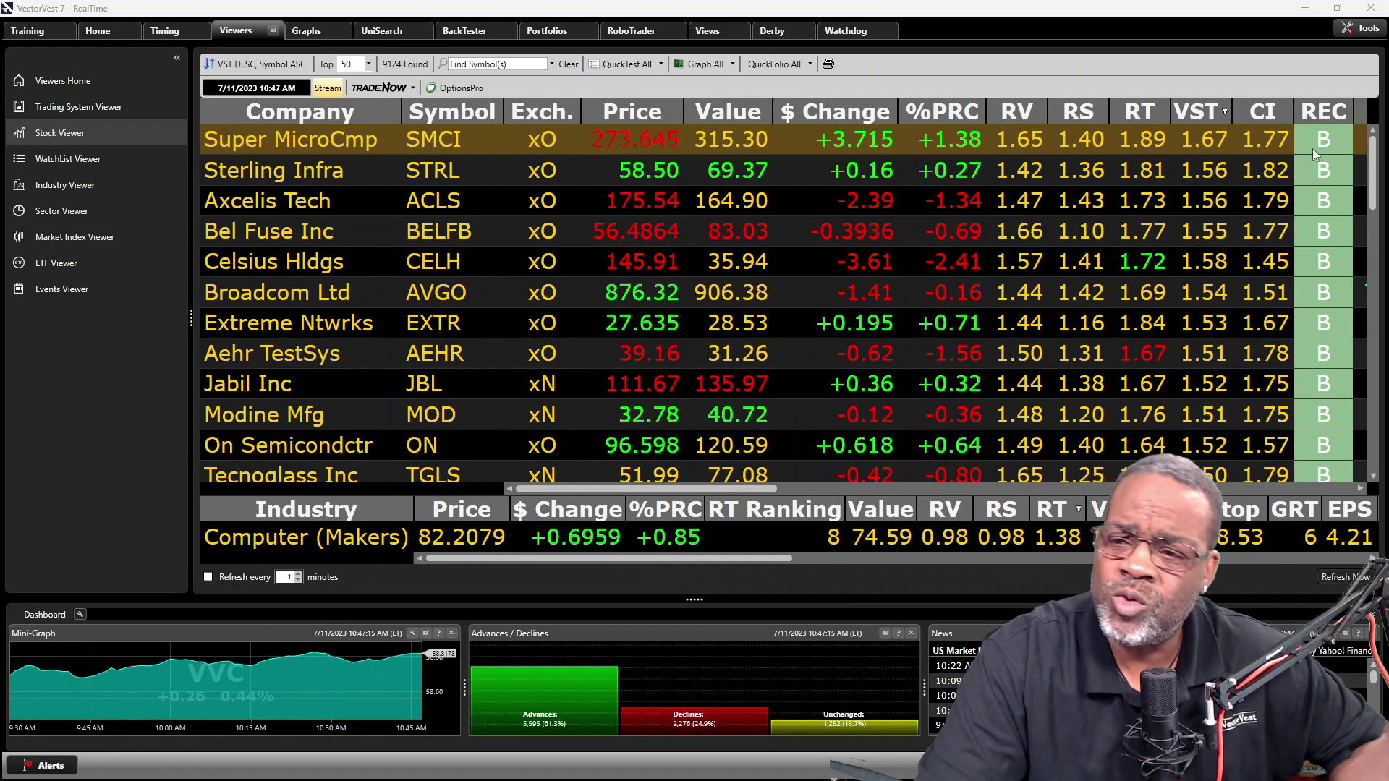
pyautogui.moveTo(763, 489); pyautogui.dragTo(818, 489)
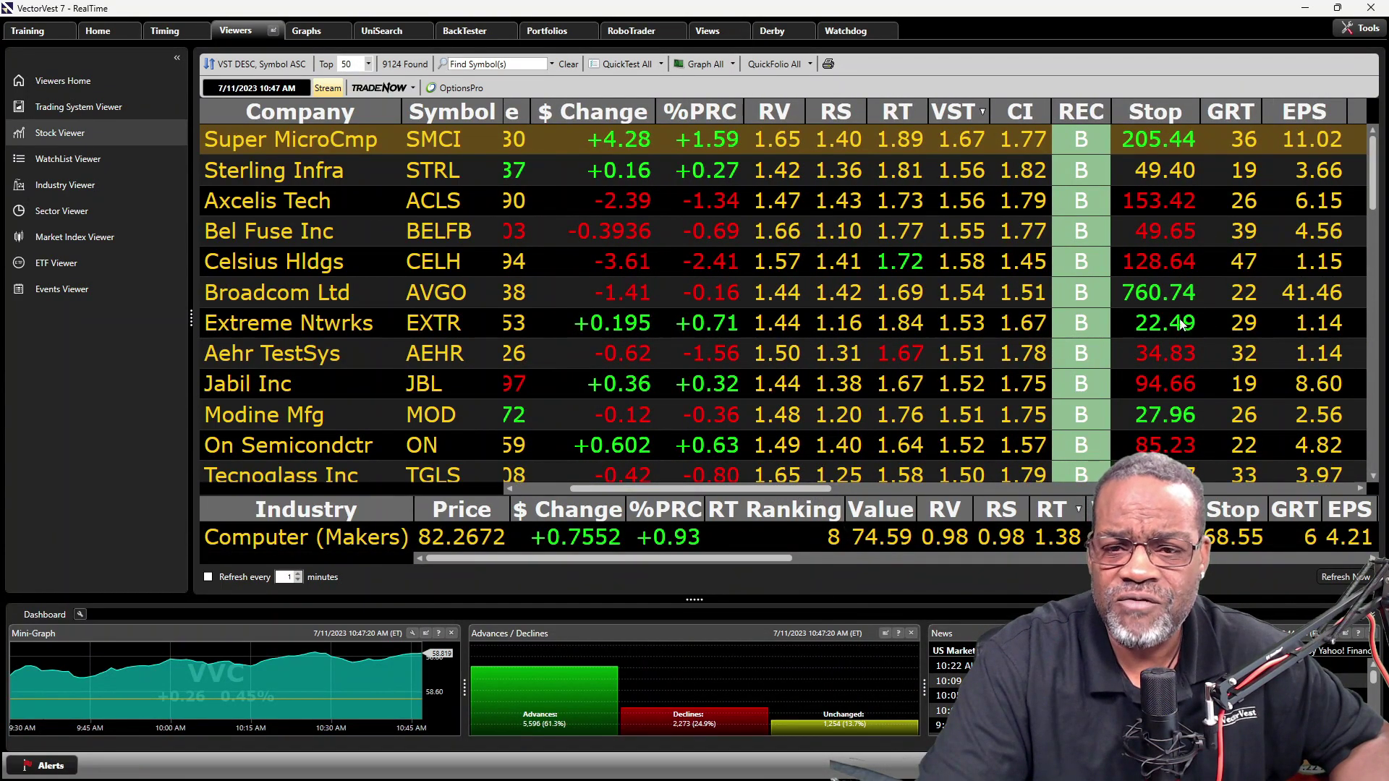
pyautogui.moveTo(723, 489); pyautogui.dragTo(644, 492)
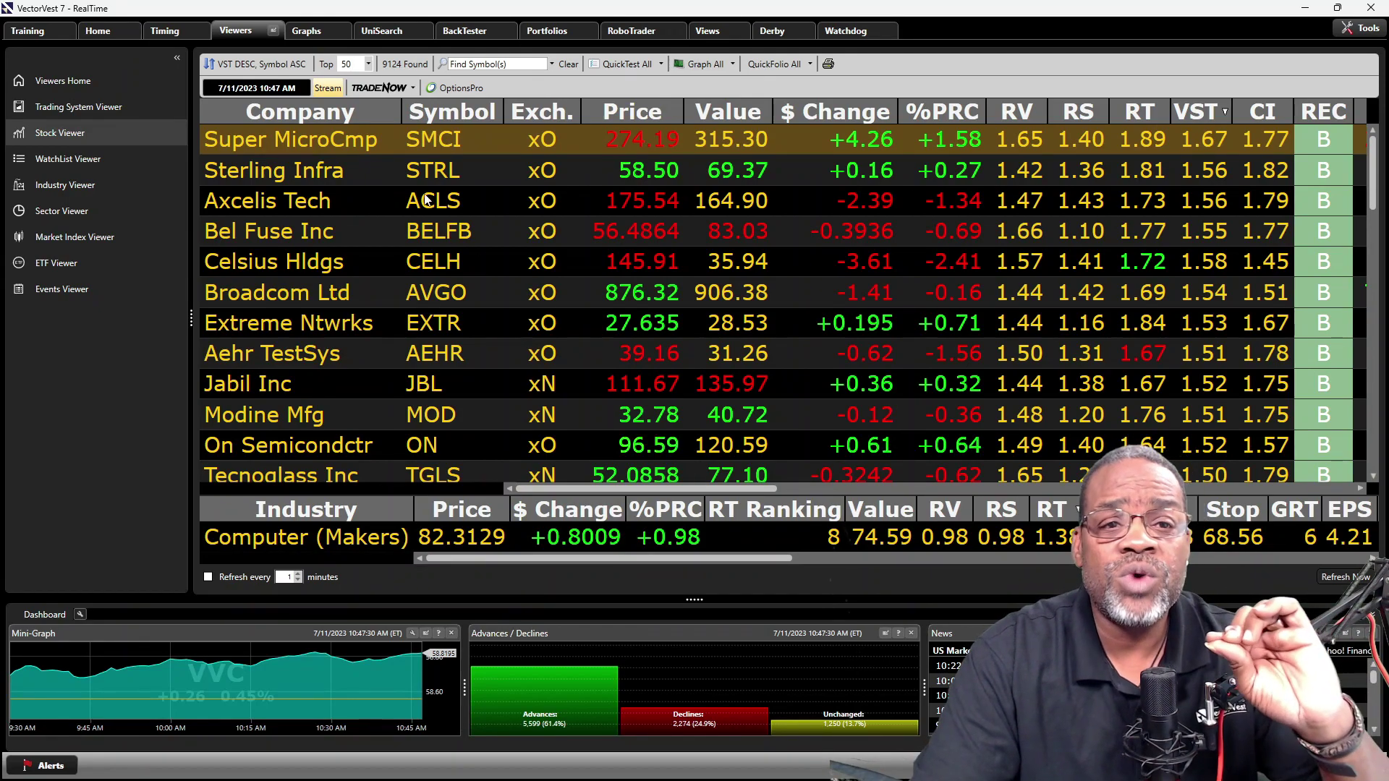
# Step: In UniSearch, add a first search condition requiring the actual stock price, Price - (Actual), to be greater than 1
pyautogui.click(390, 32)
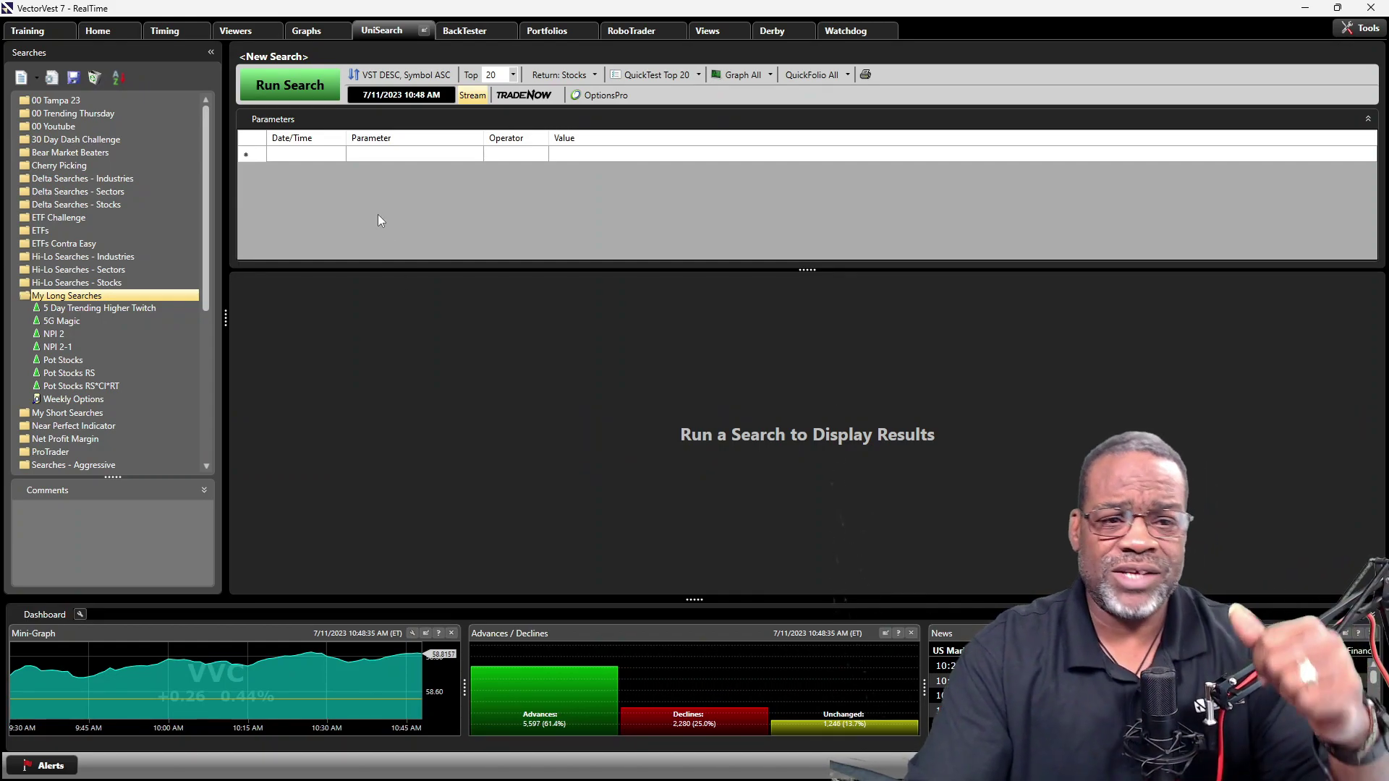
pyautogui.click(375, 155)
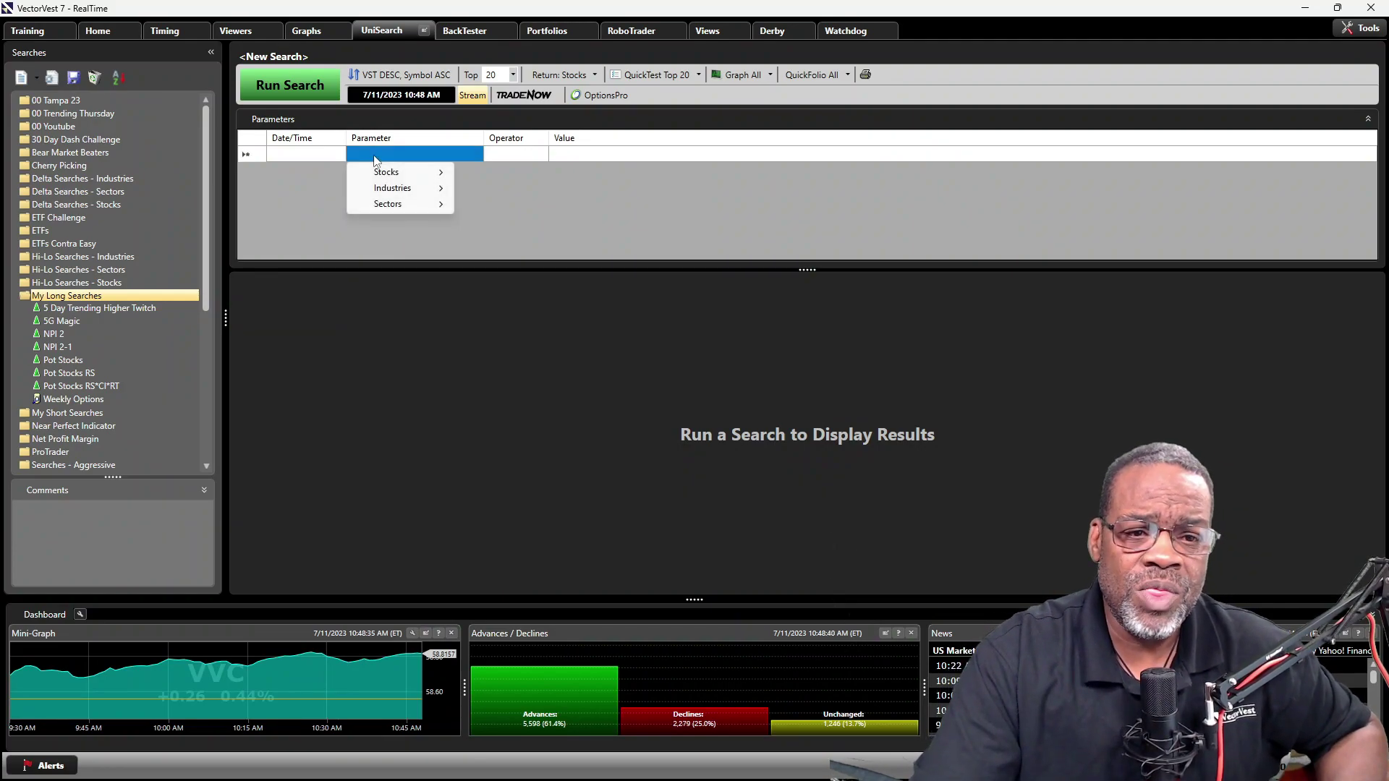
pyautogui.moveTo(377, 177)
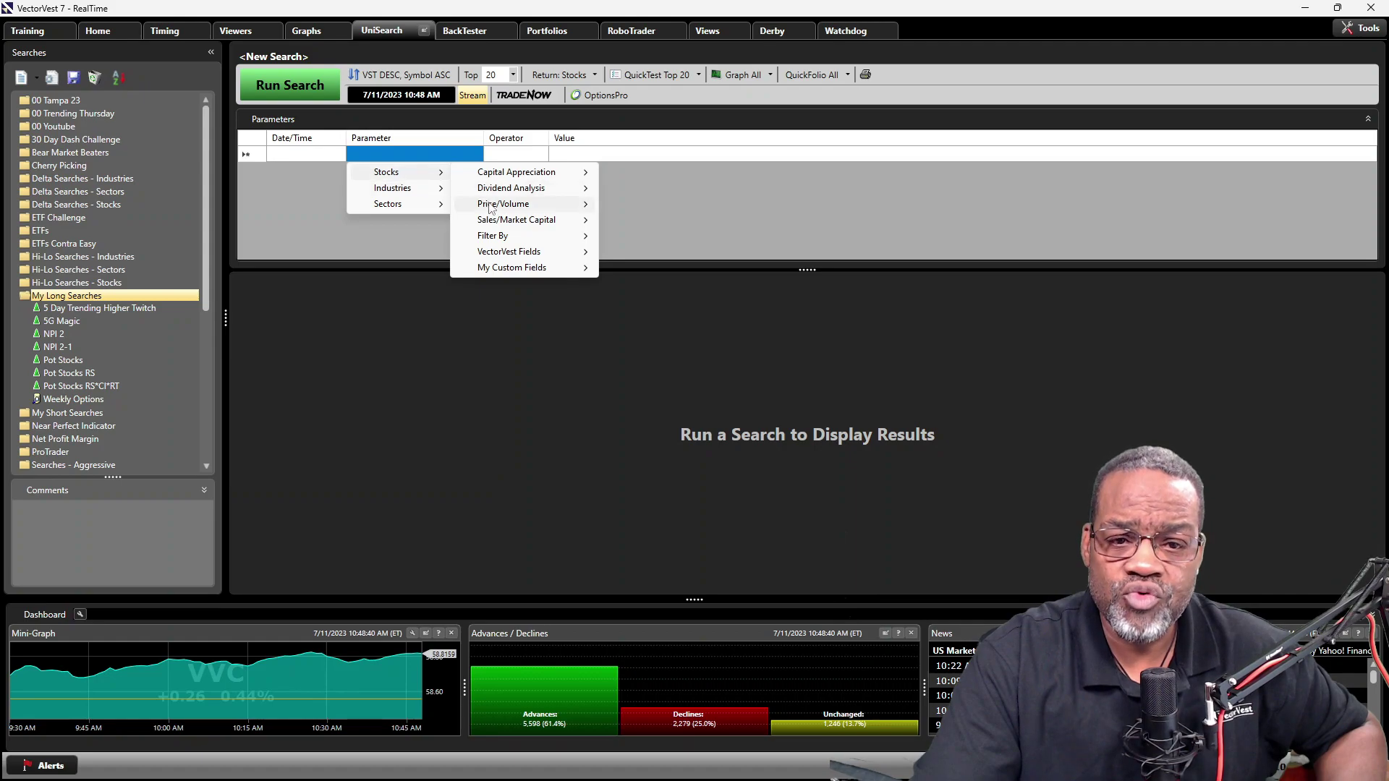
pyautogui.moveTo(496, 208)
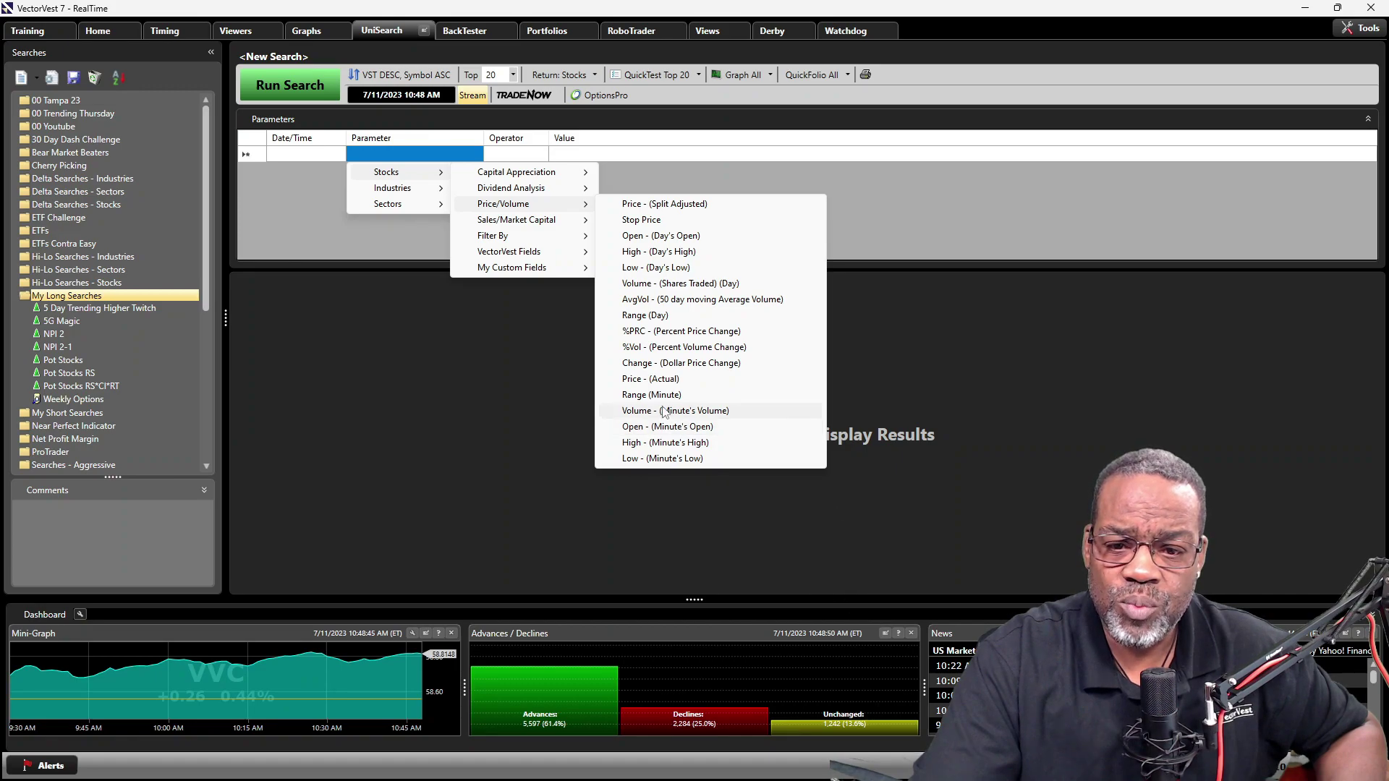
pyautogui.click(646, 382)
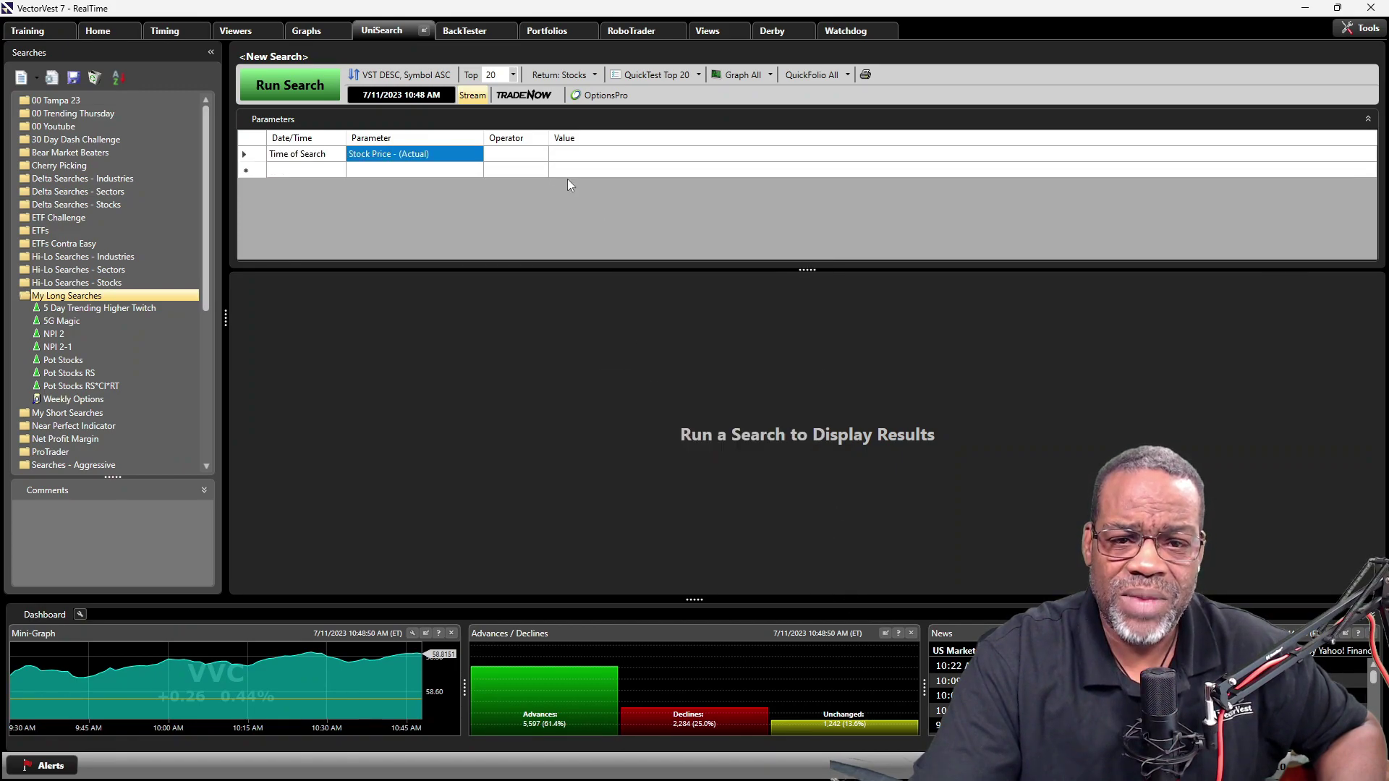
pyautogui.click(509, 158)
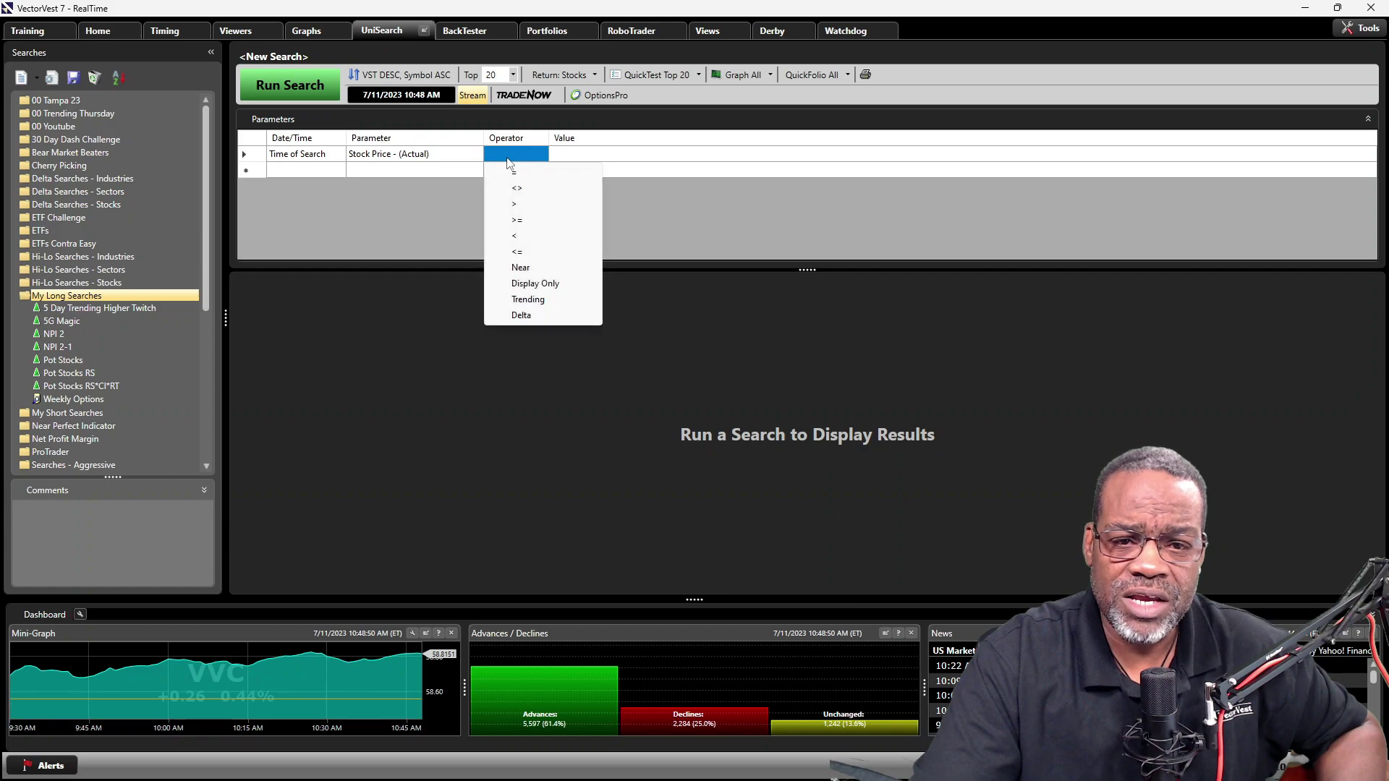
pyautogui.click(518, 206)
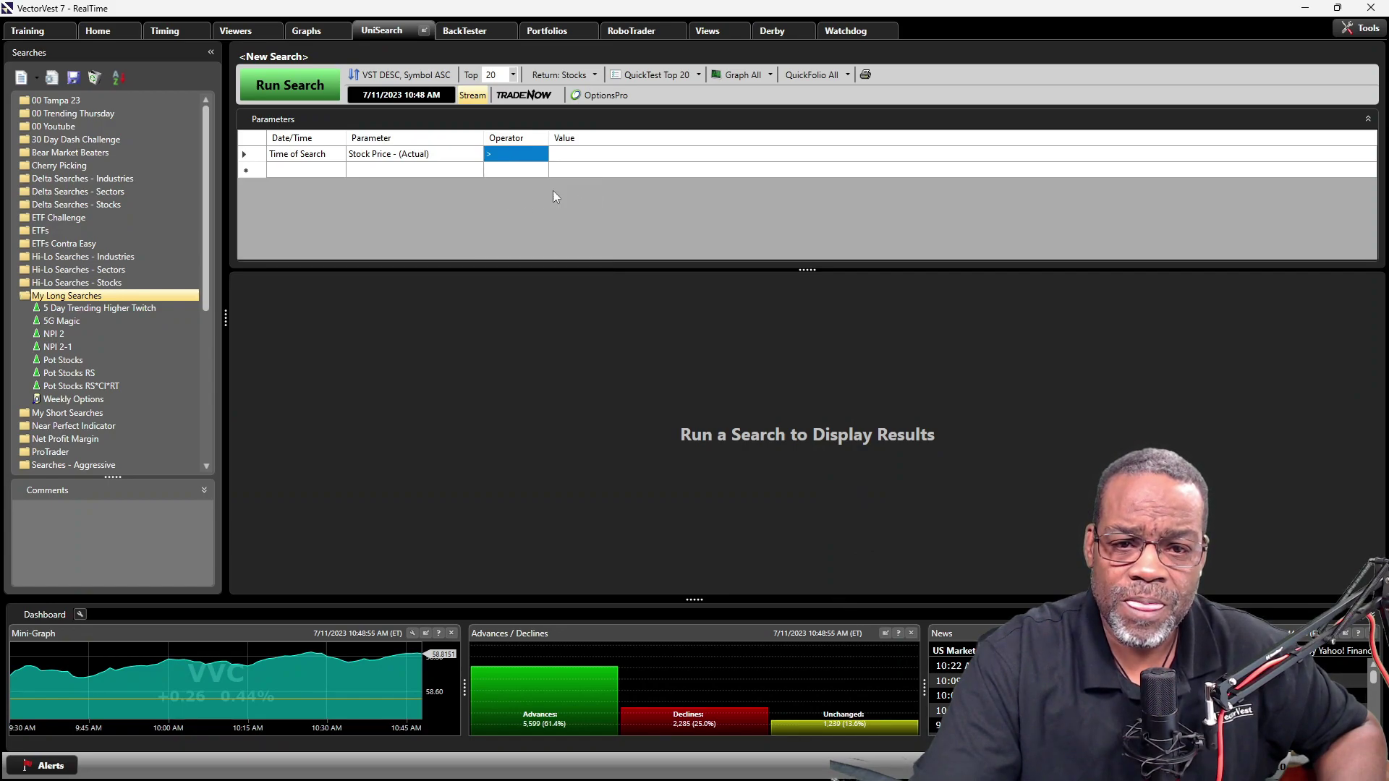
pyautogui.click(573, 157)
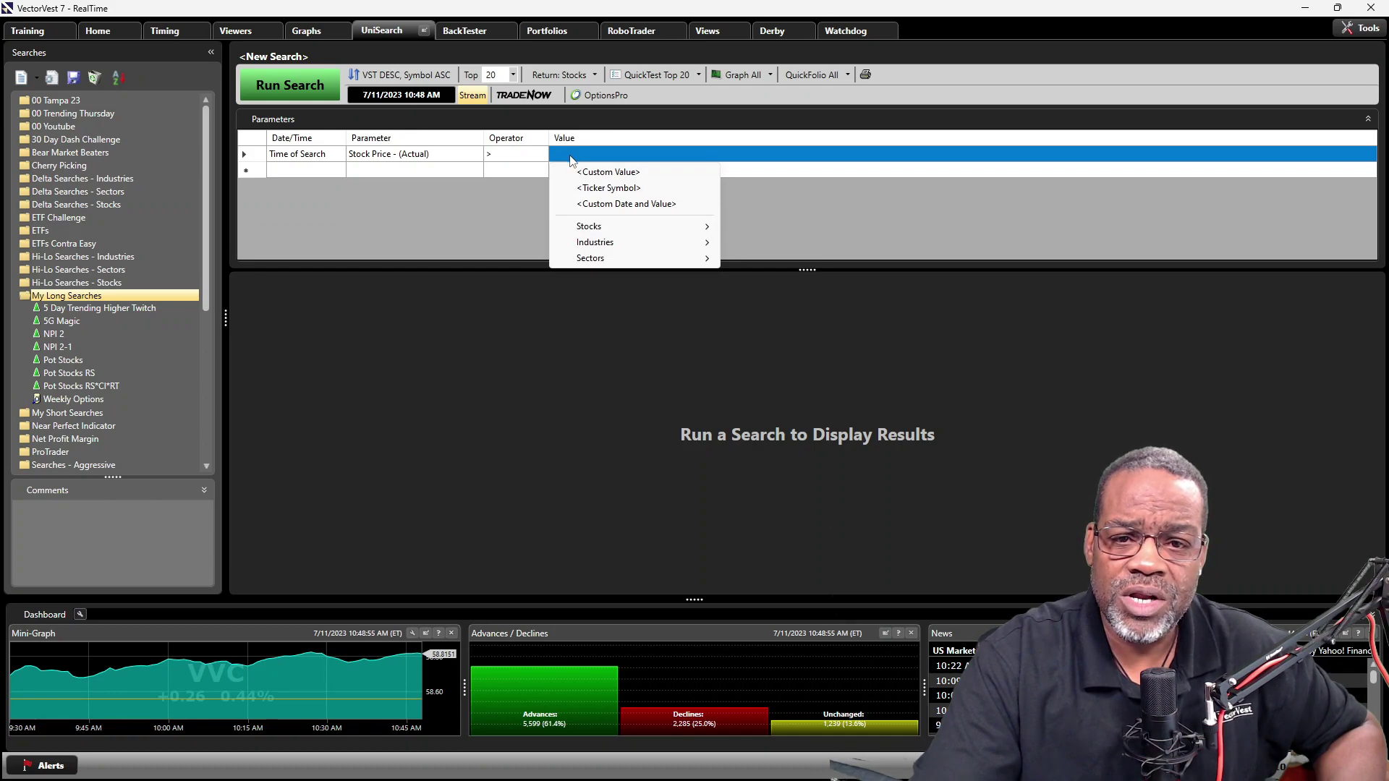
pyautogui.click(594, 173)
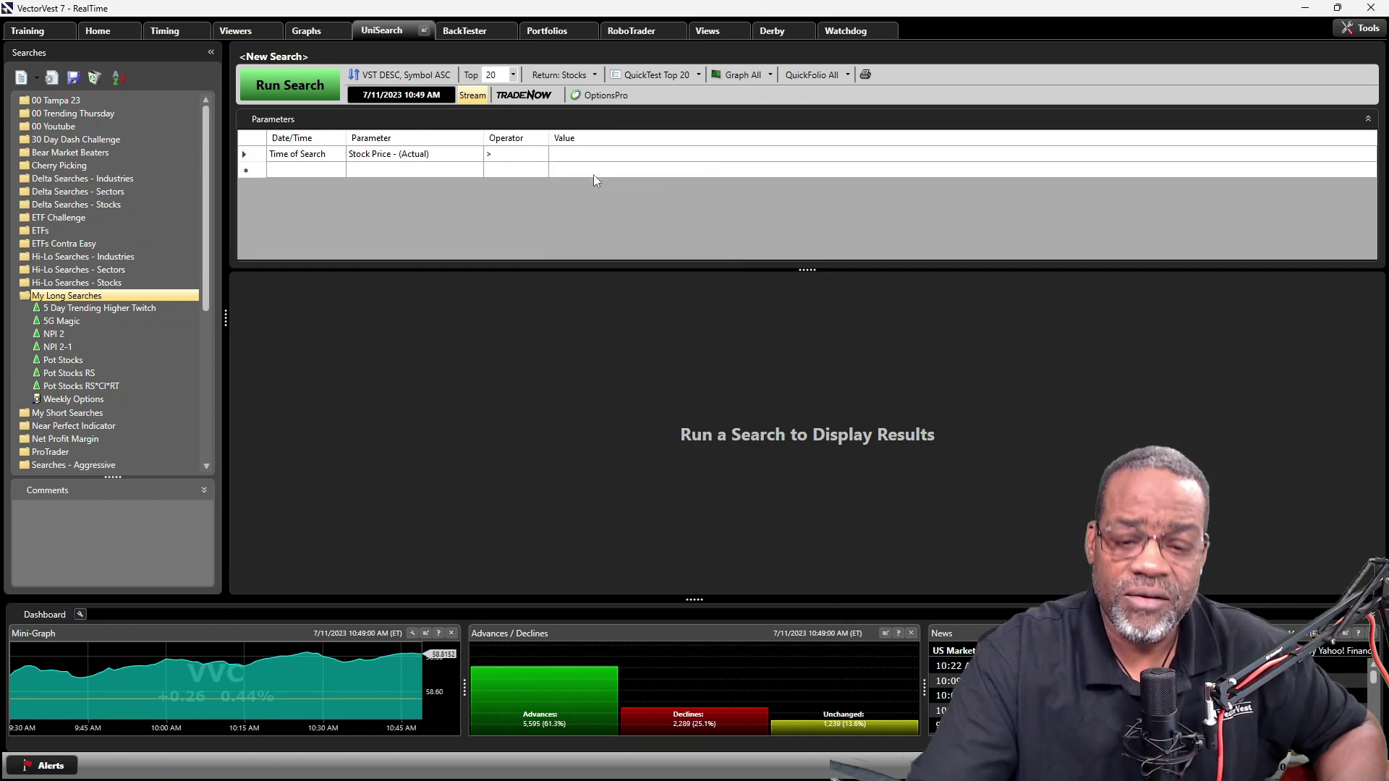
pyautogui.write('1')
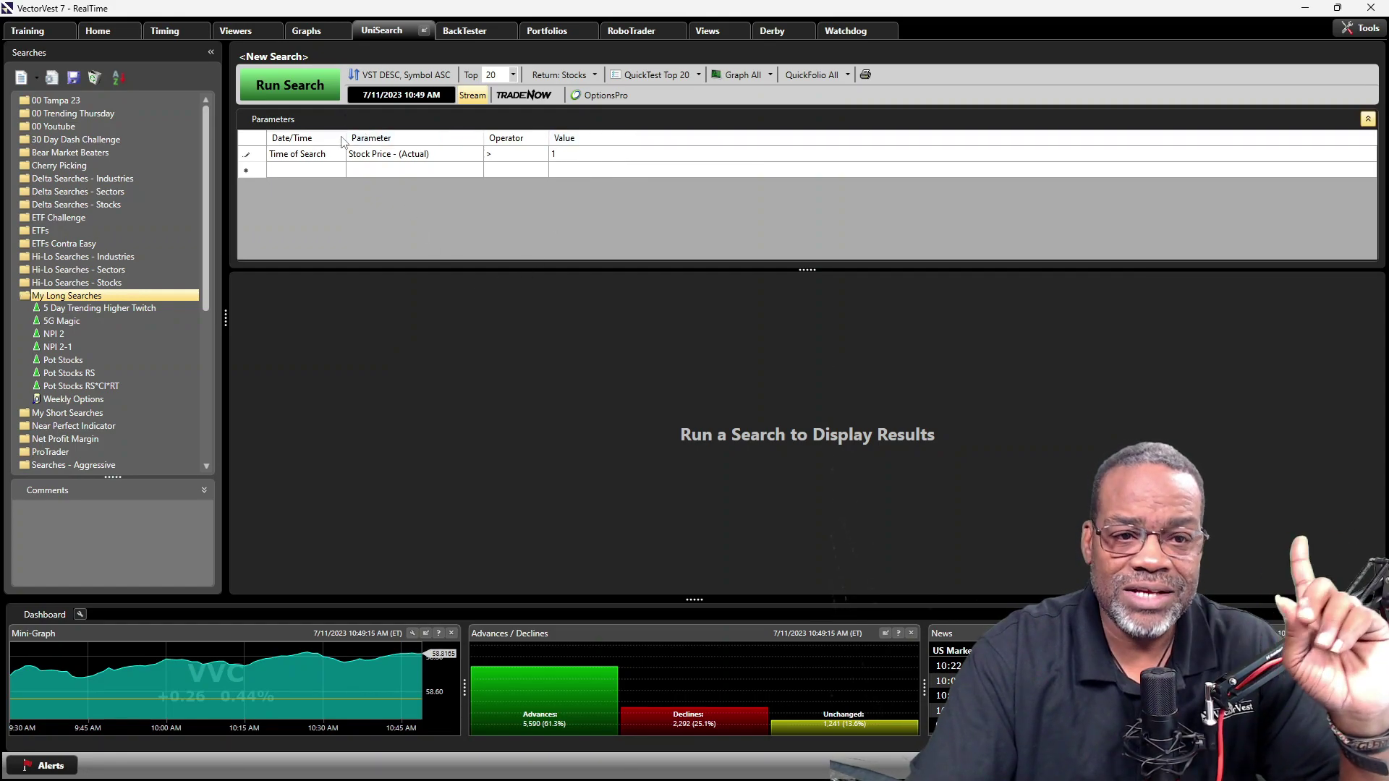
# Step: Add a second search condition requiring the stock's AvgVol (50 day moving Average Volume) to be greater than 100000
pyautogui.click(367, 171)
pyautogui.moveTo(381, 189)
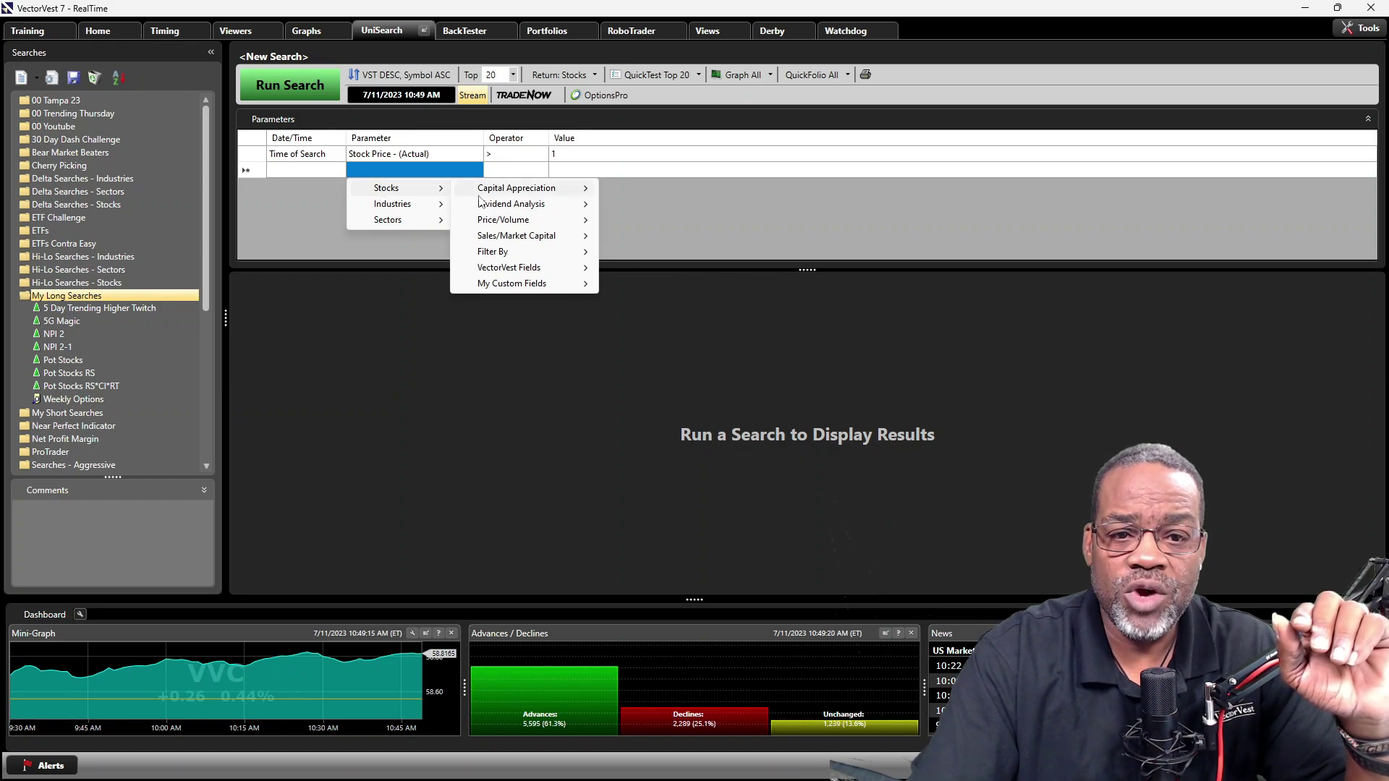
pyautogui.moveTo(506, 226)
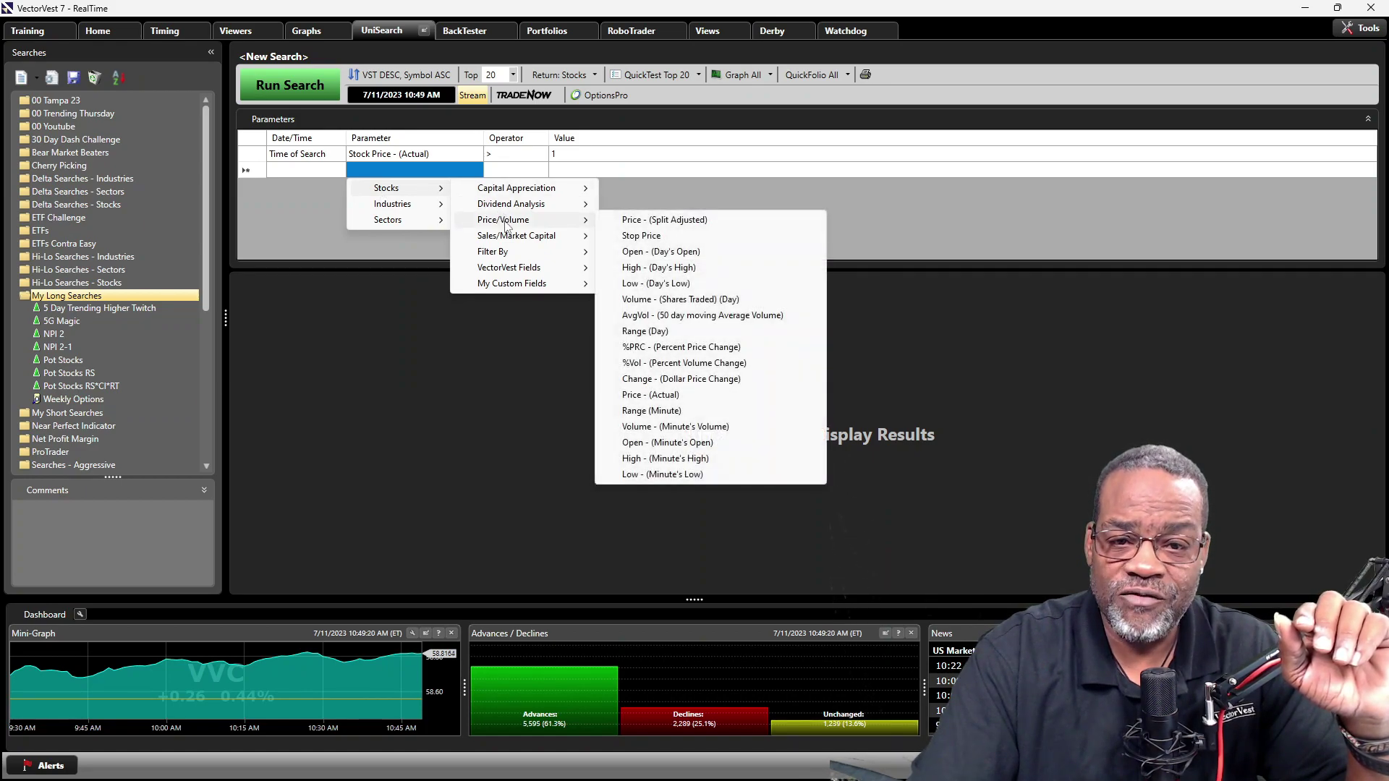
pyautogui.click(699, 317)
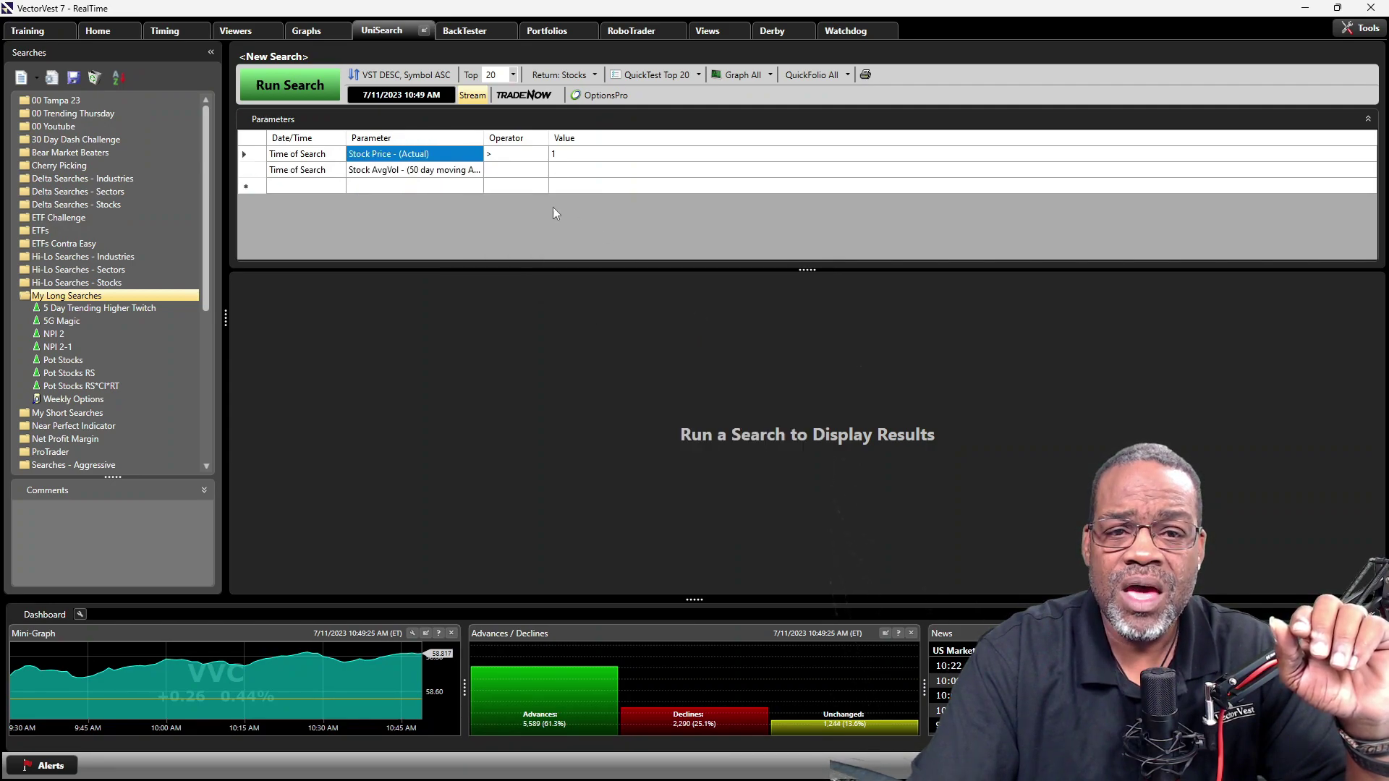
pyautogui.click(494, 174)
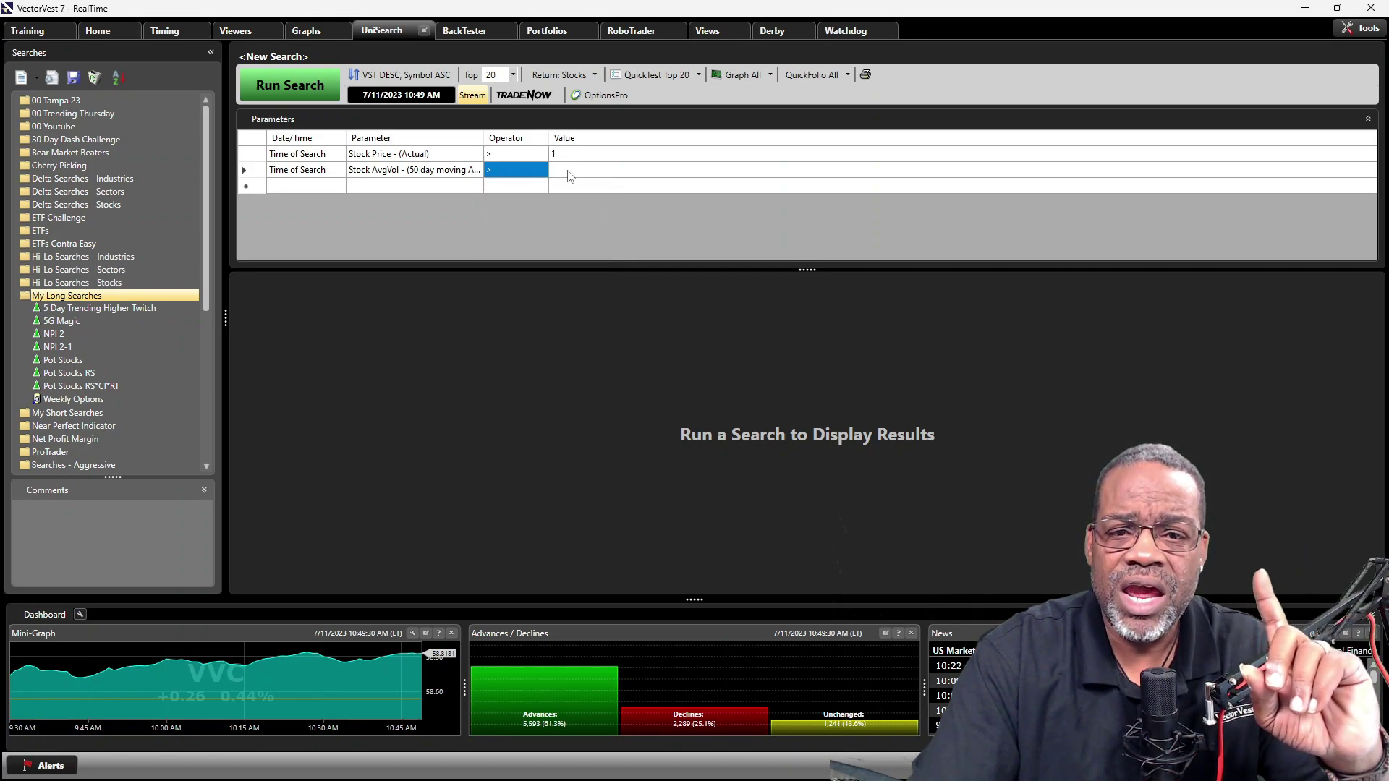
pyautogui.click(571, 174)
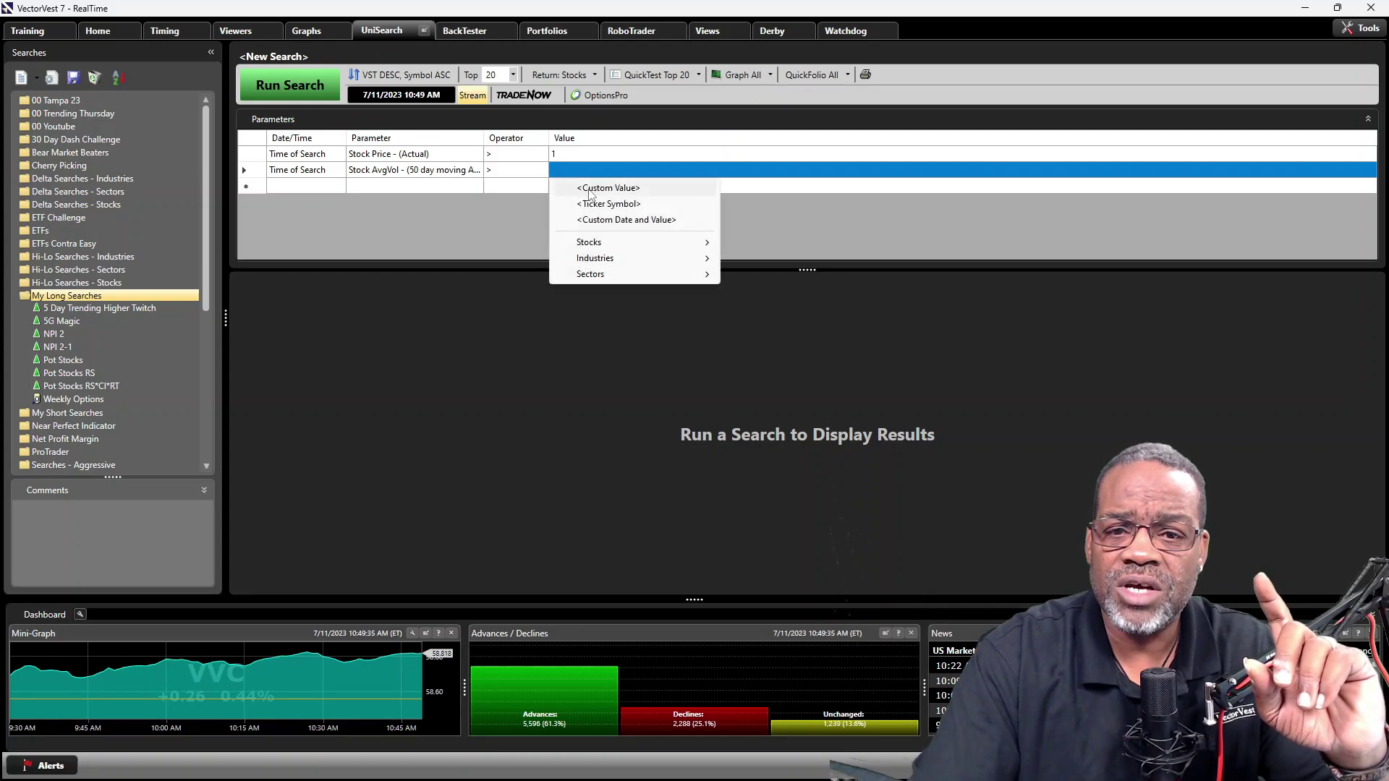
pyautogui.click(588, 188)
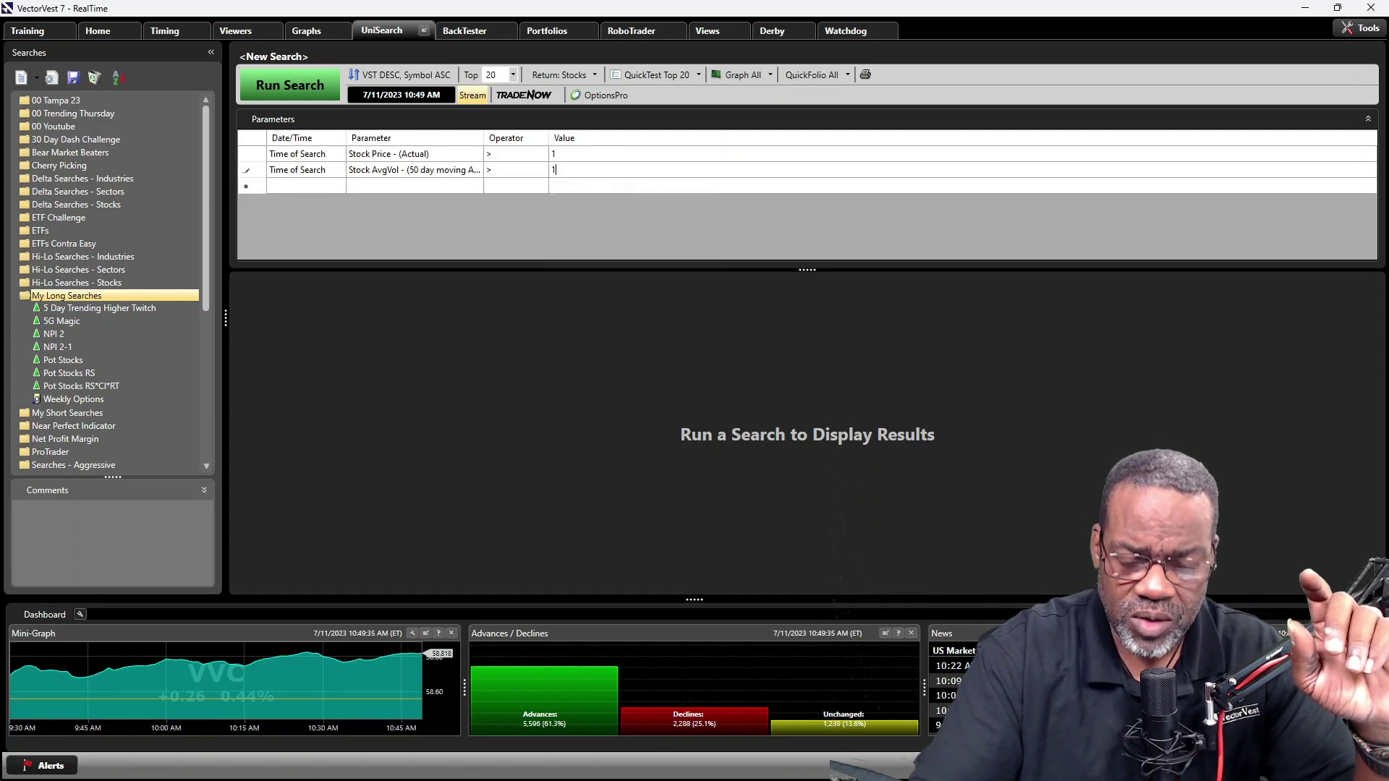
pyautogui.write('100000')
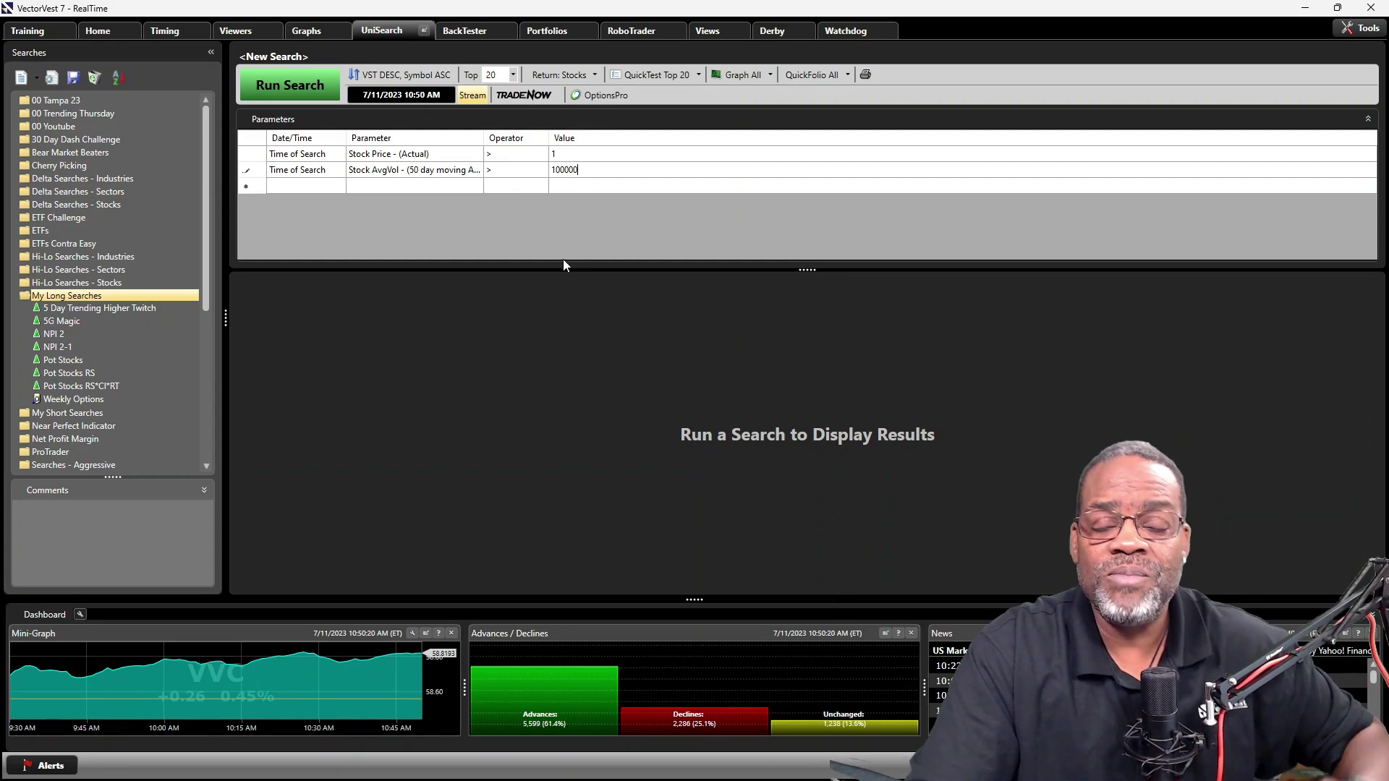
# Step: Add a third search condition requiring the stock's VST to be greater than the custom value 1.2
pyautogui.click(404, 188)
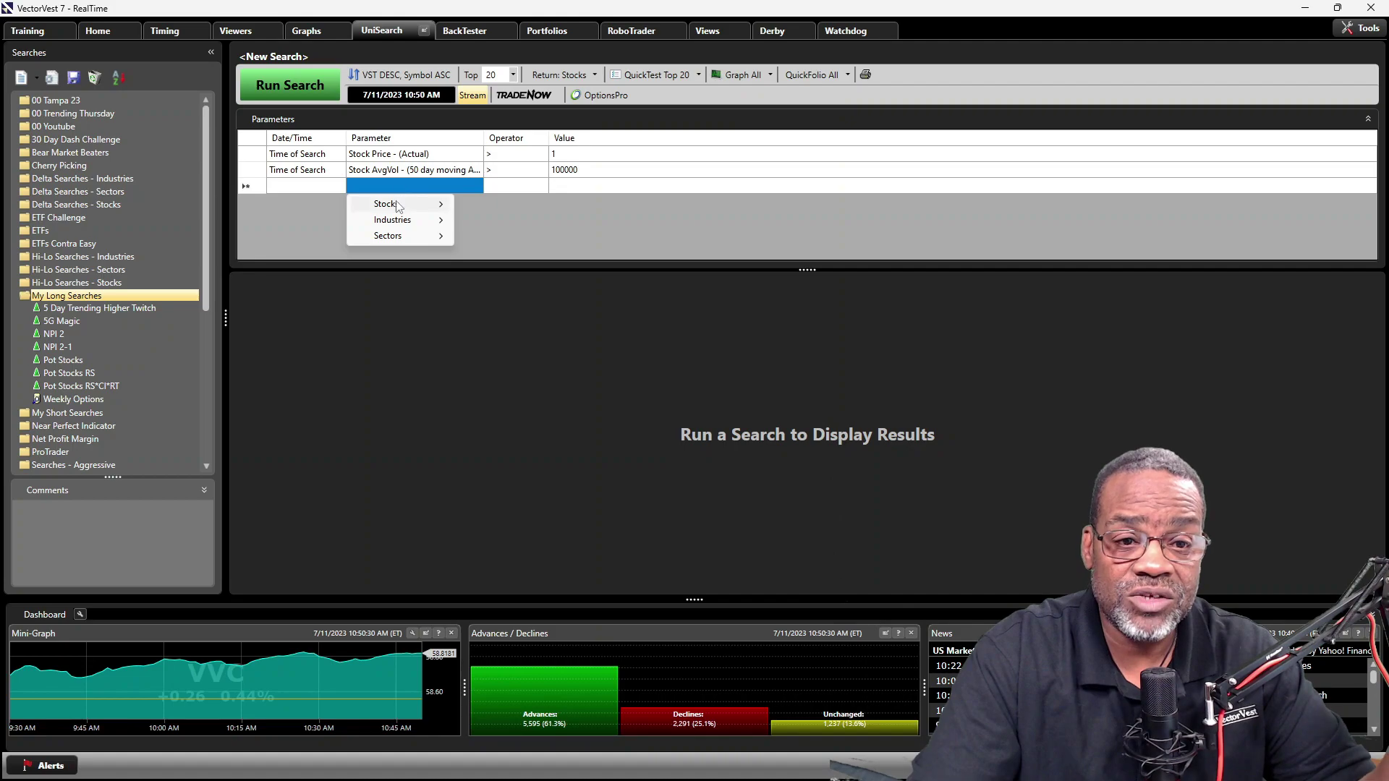
pyautogui.moveTo(397, 209)
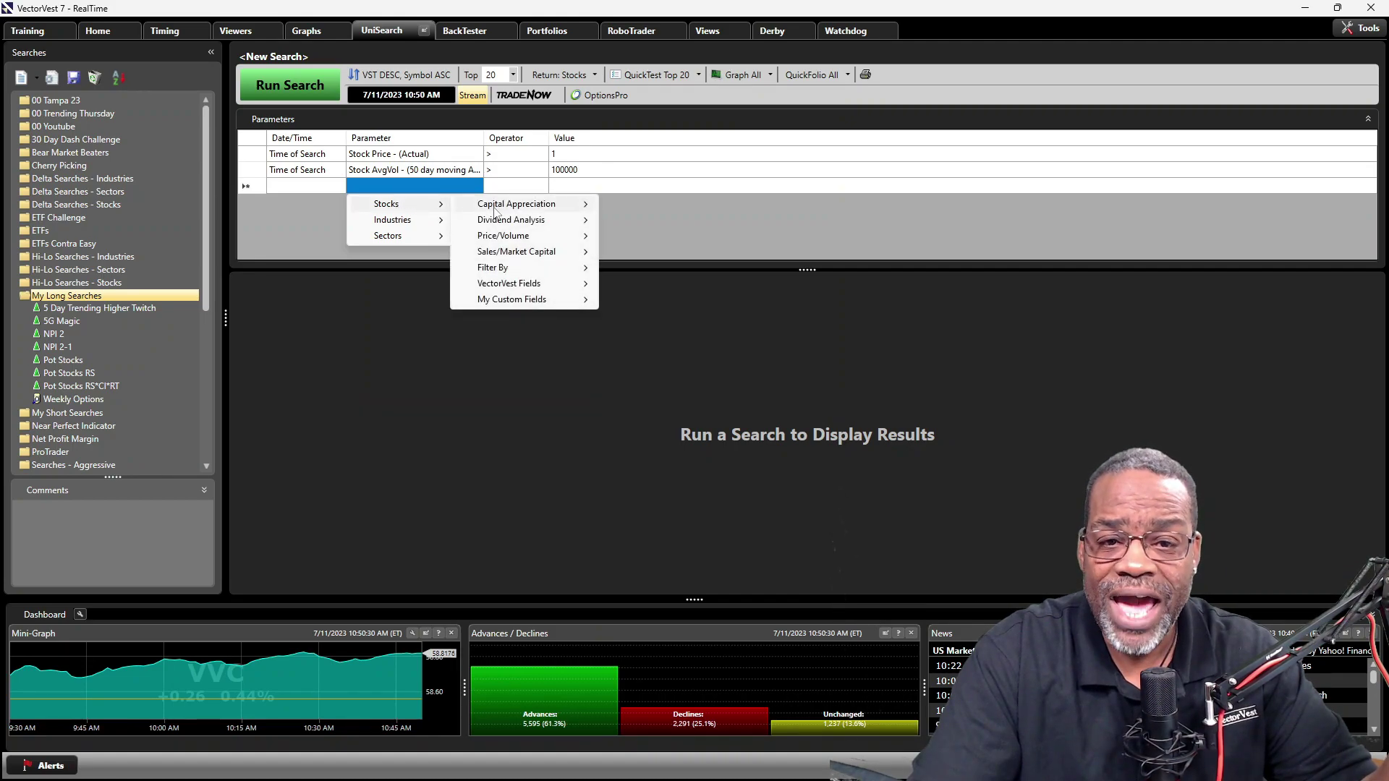
pyautogui.moveTo(500, 211)
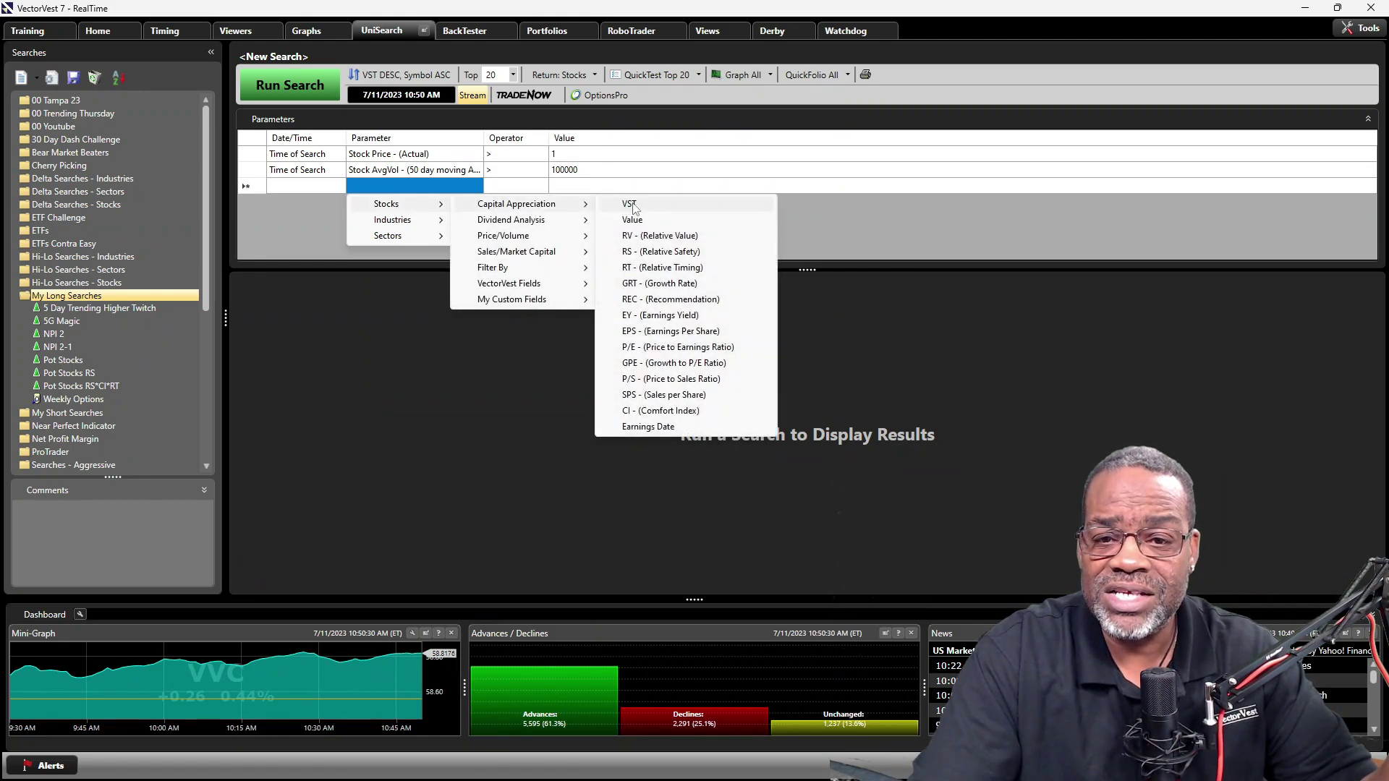
pyautogui.click(632, 205)
pyautogui.click(497, 187)
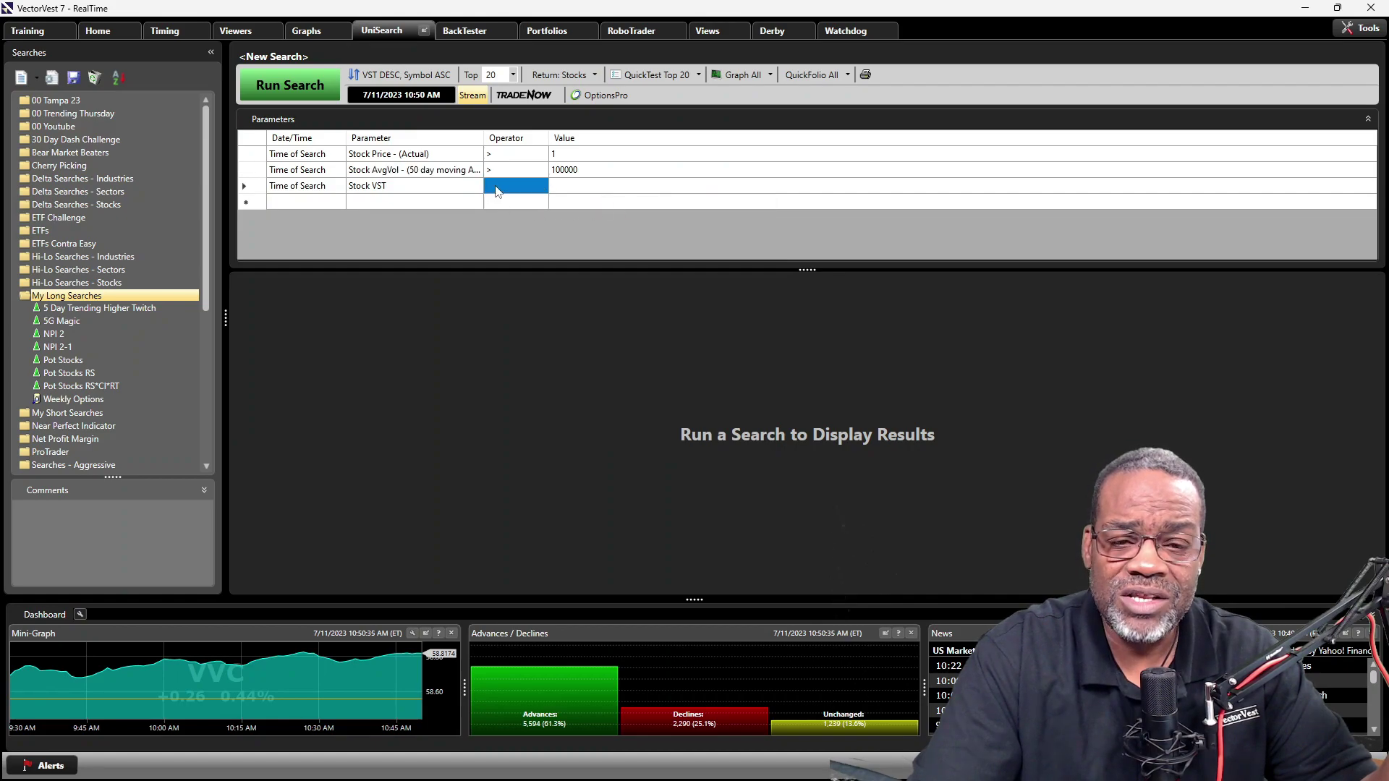
pyautogui.click(516, 236)
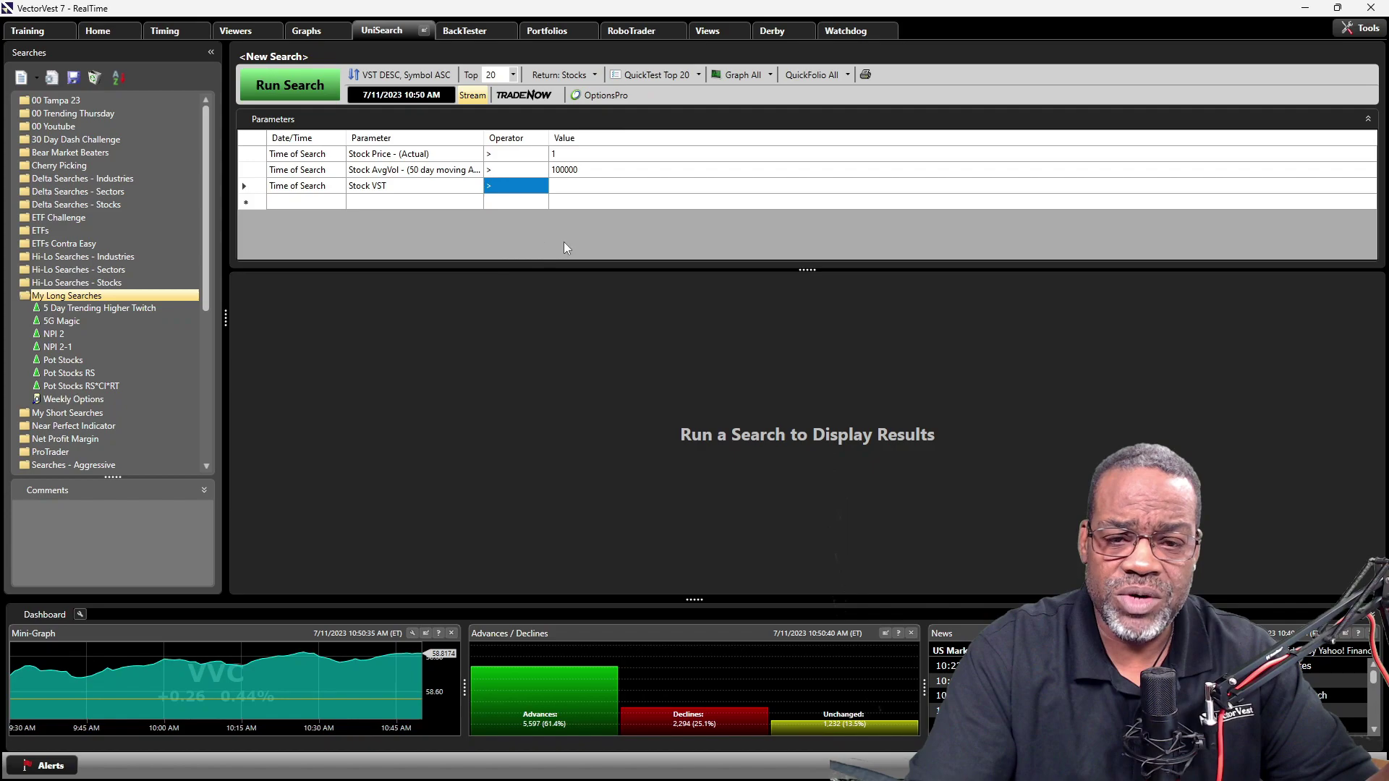
pyautogui.click(569, 190)
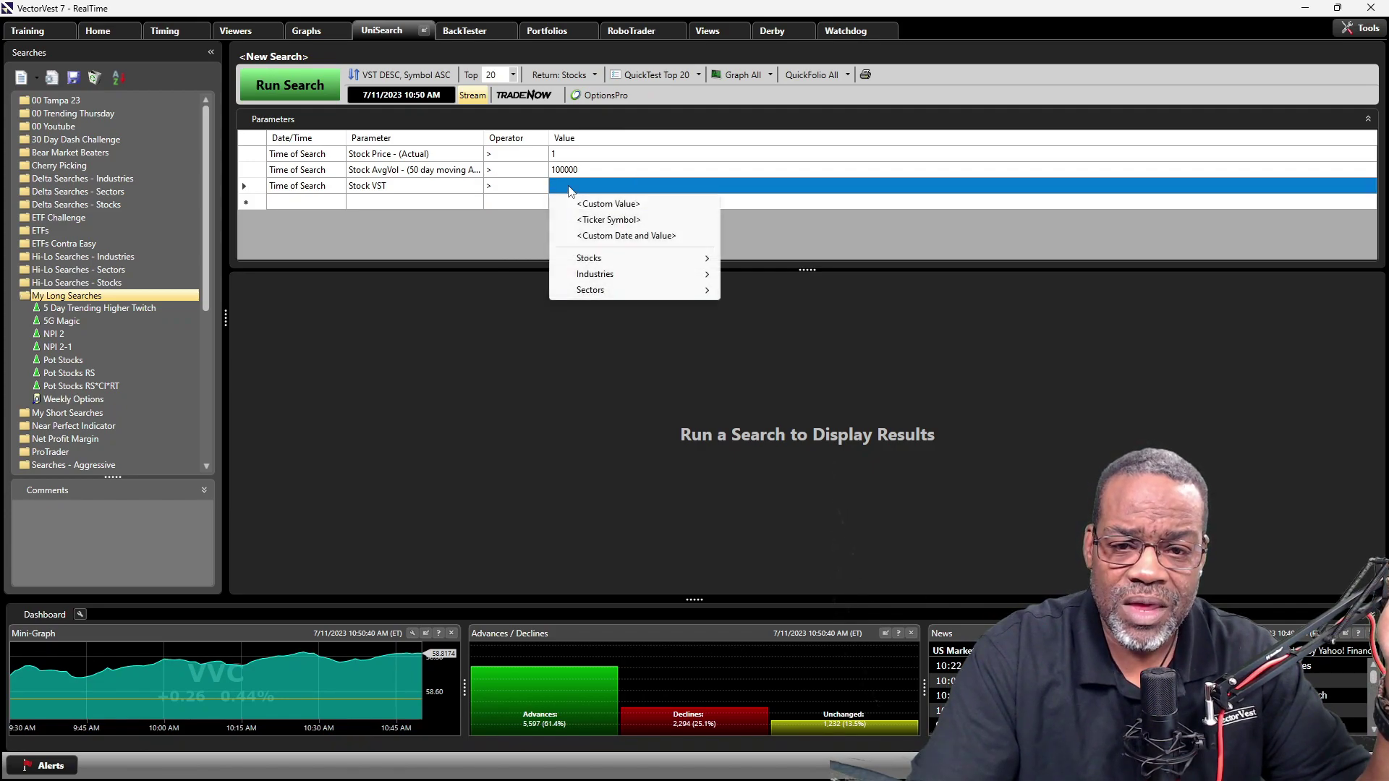
pyautogui.click(584, 205)
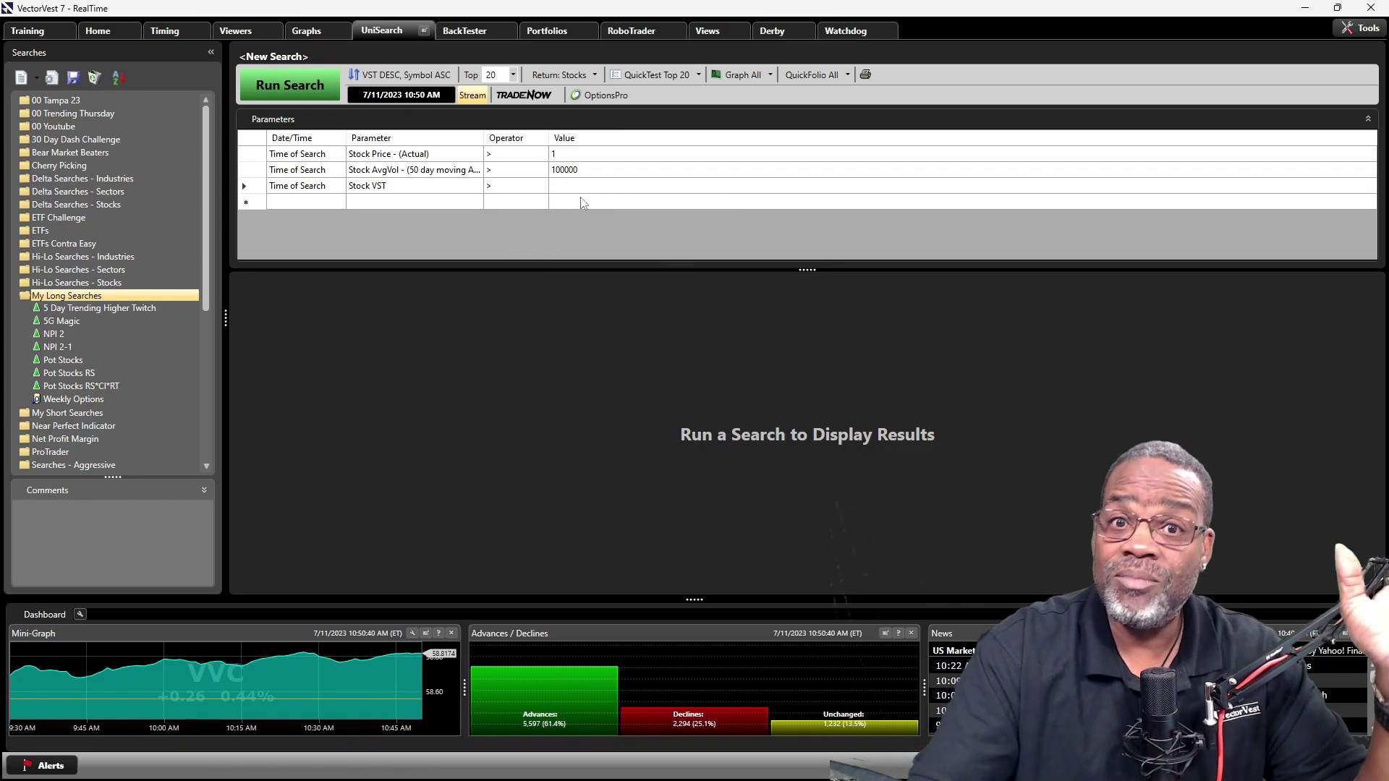
pyautogui.write('1.2')
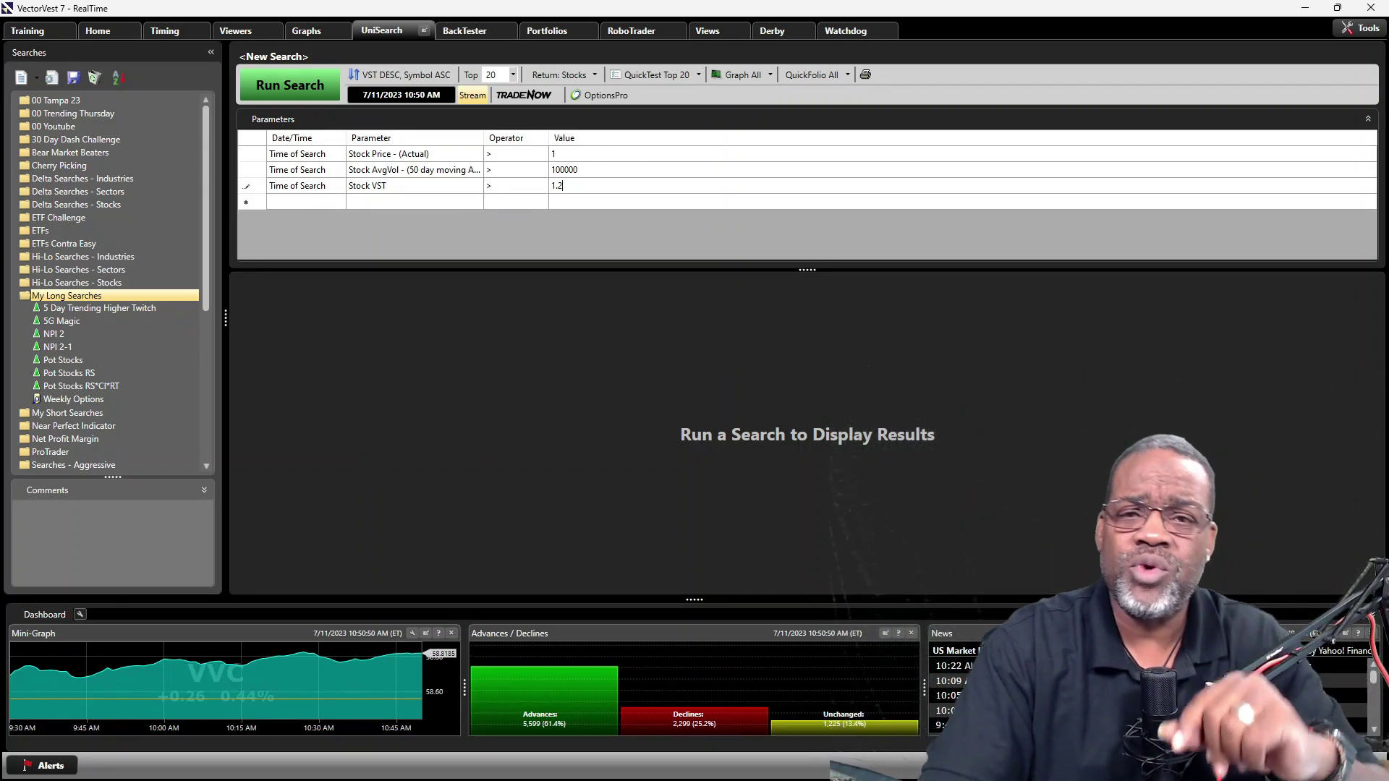
# Step: Add a fourth search condition requiring the stock's CI (Comfort Index) to be greater than 1.2, and run the search
pyautogui.click(362, 203)
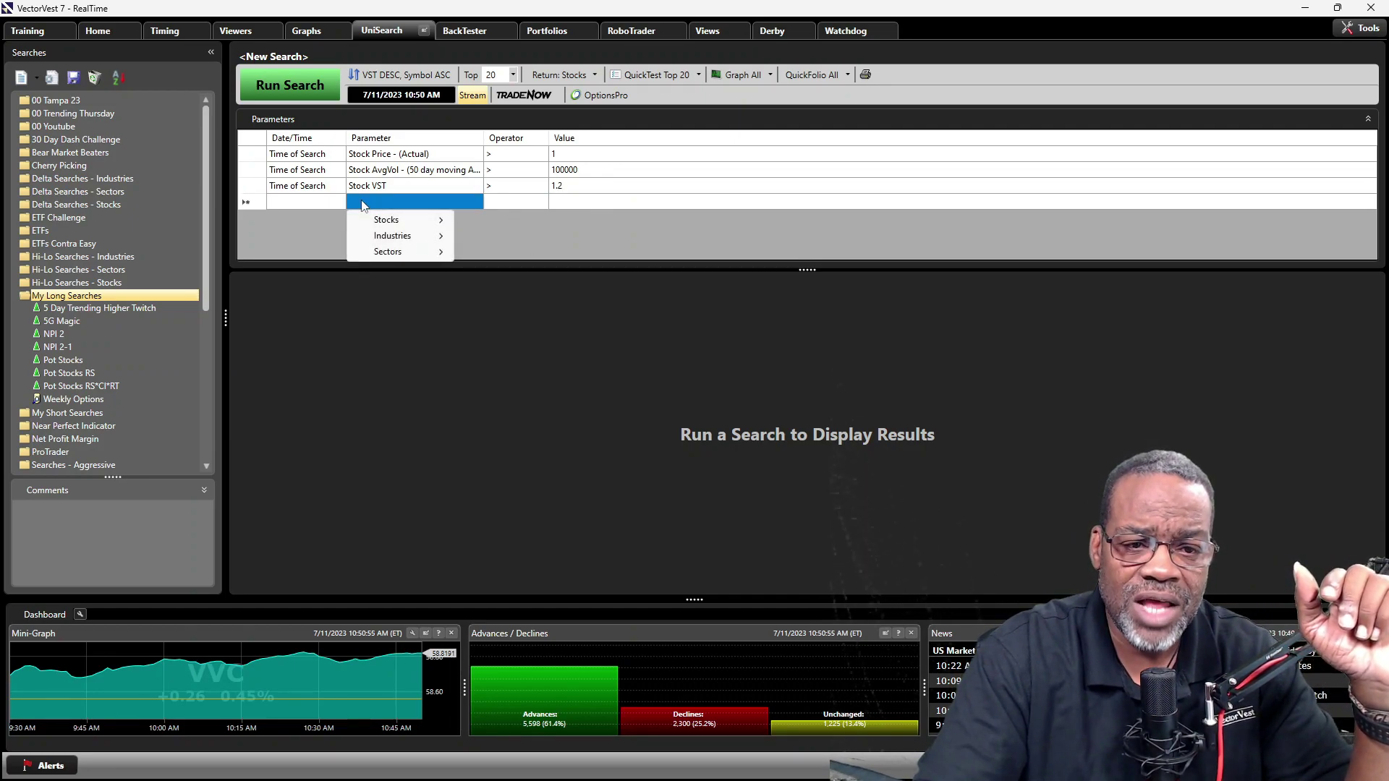
pyautogui.moveTo(383, 220)
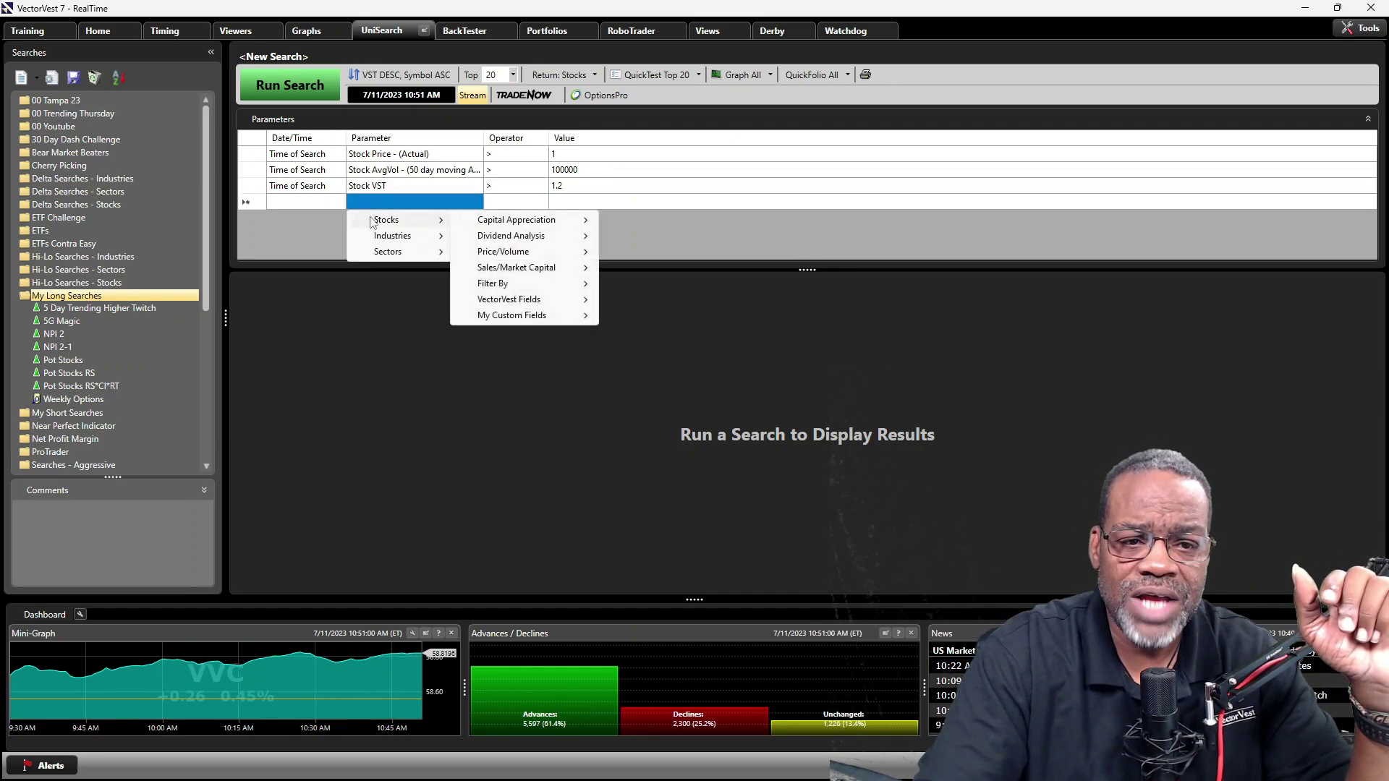
pyautogui.moveTo(515, 221)
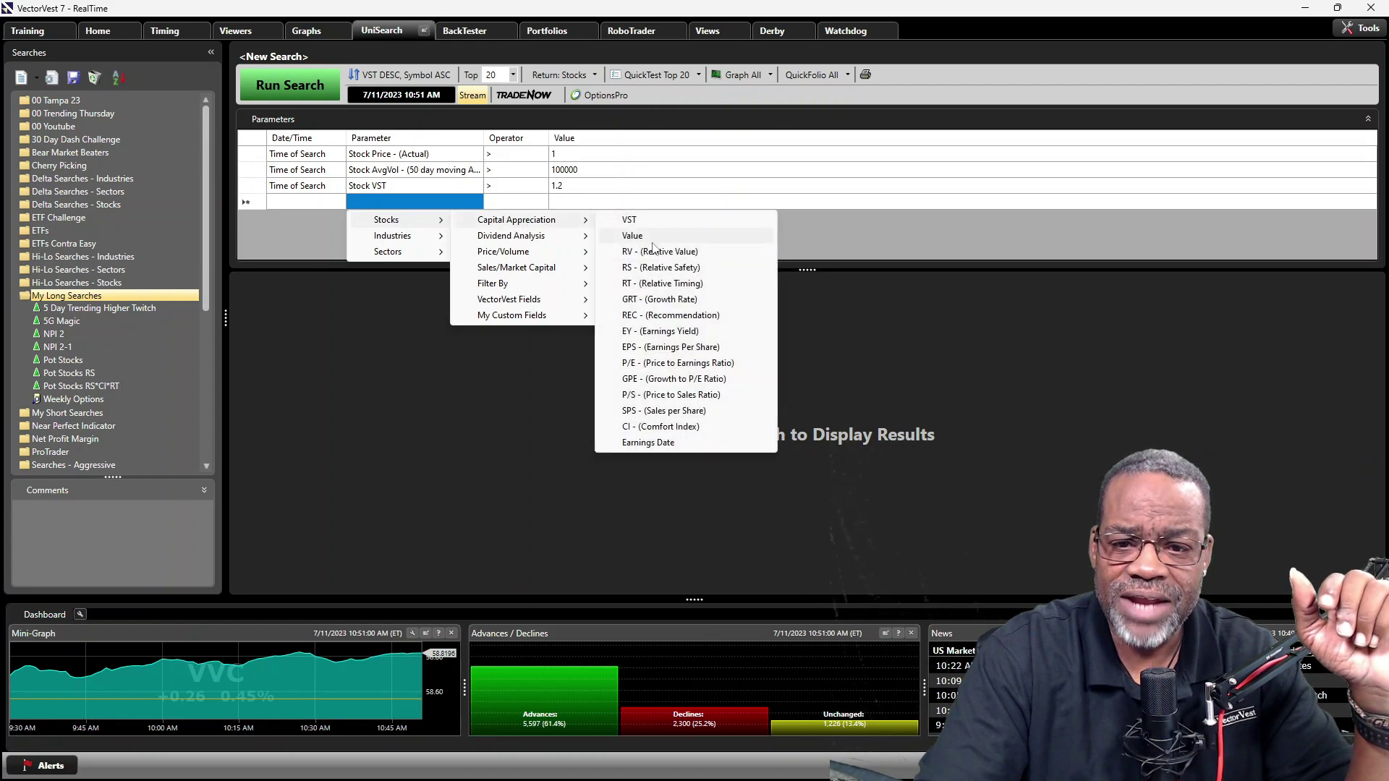
pyautogui.click(666, 428)
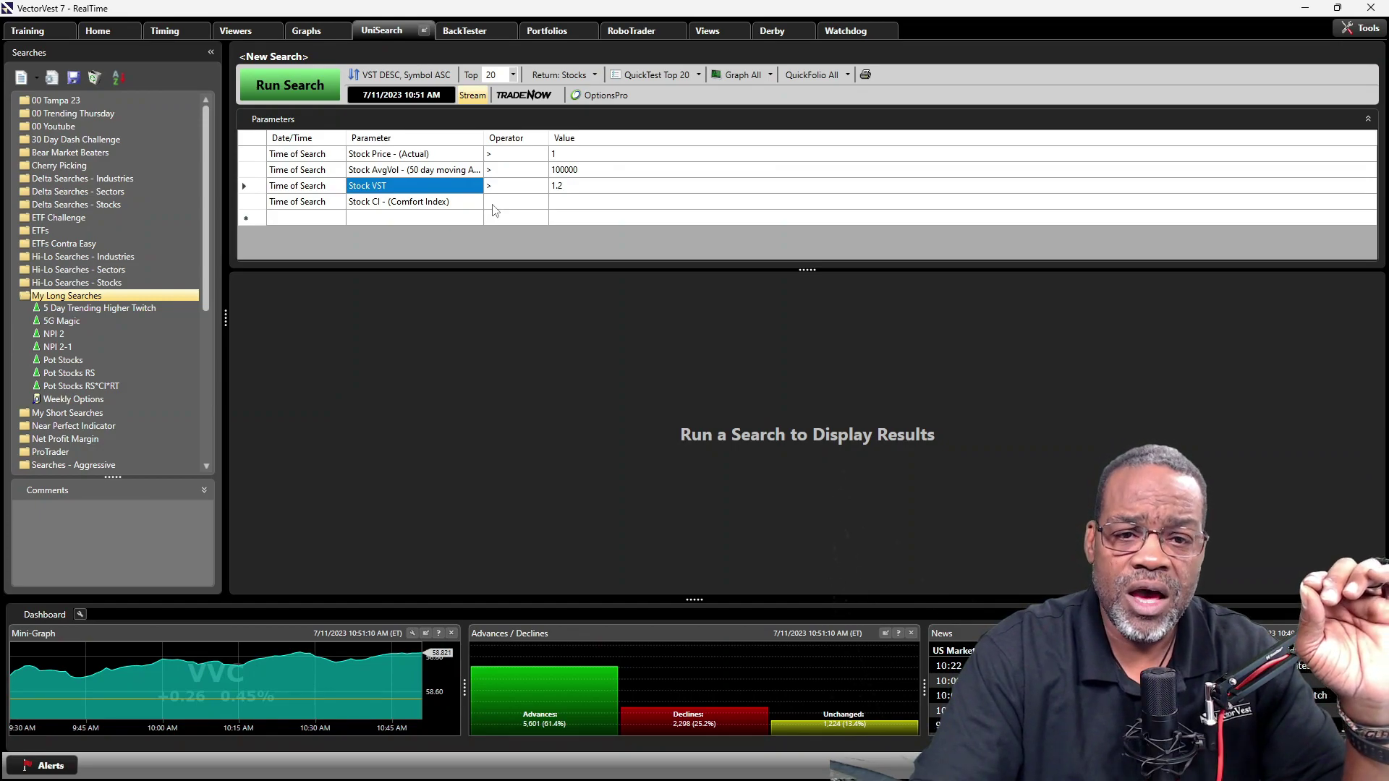
pyautogui.click(495, 210)
pyautogui.click(533, 249)
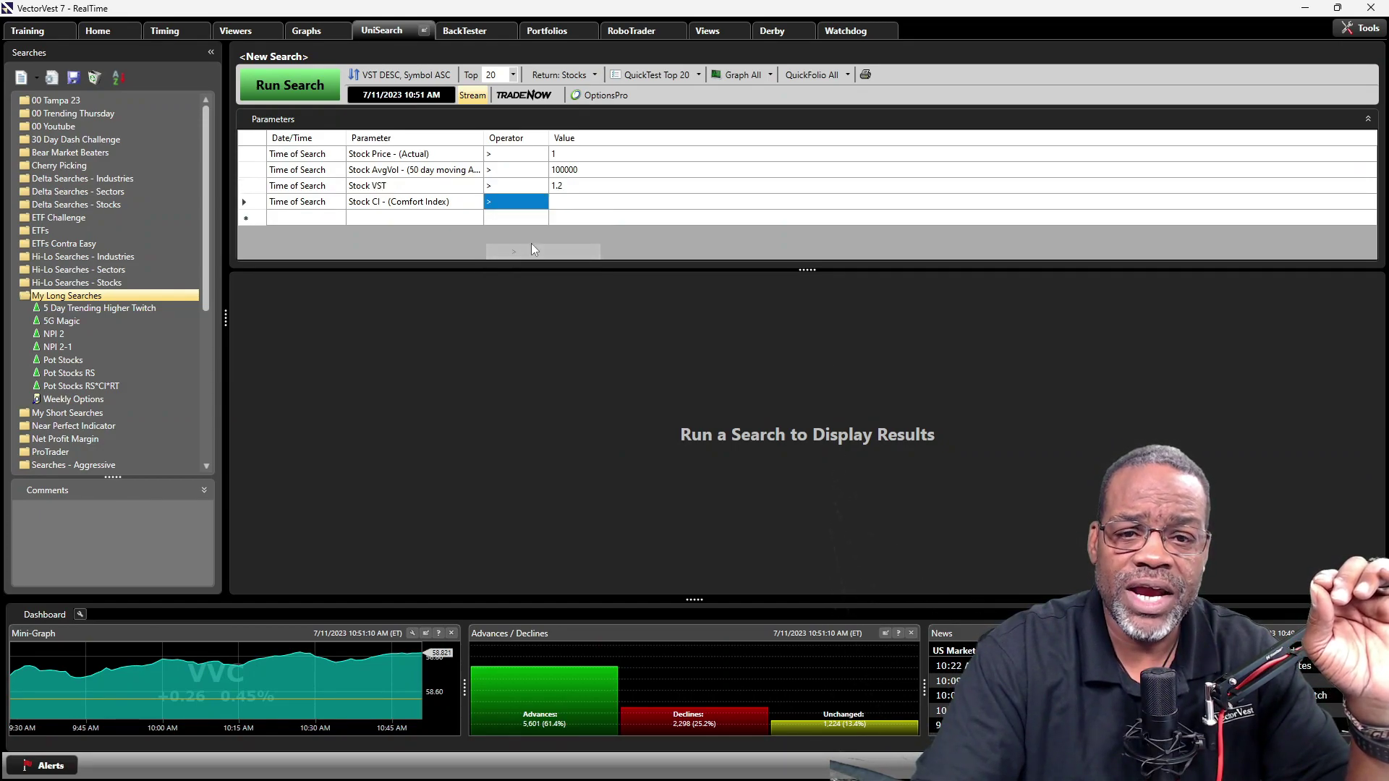
pyautogui.click(565, 206)
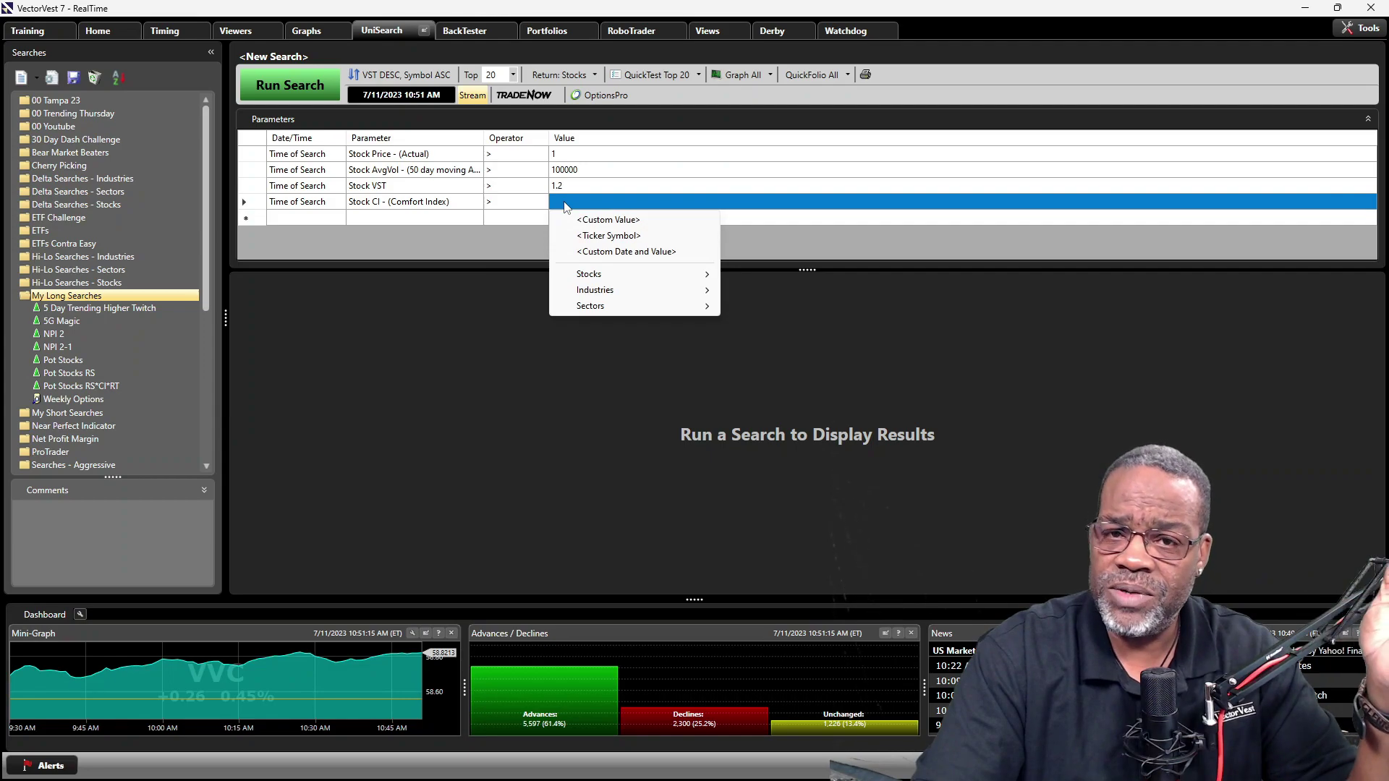
pyautogui.click(605, 220)
pyautogui.write('1.2')
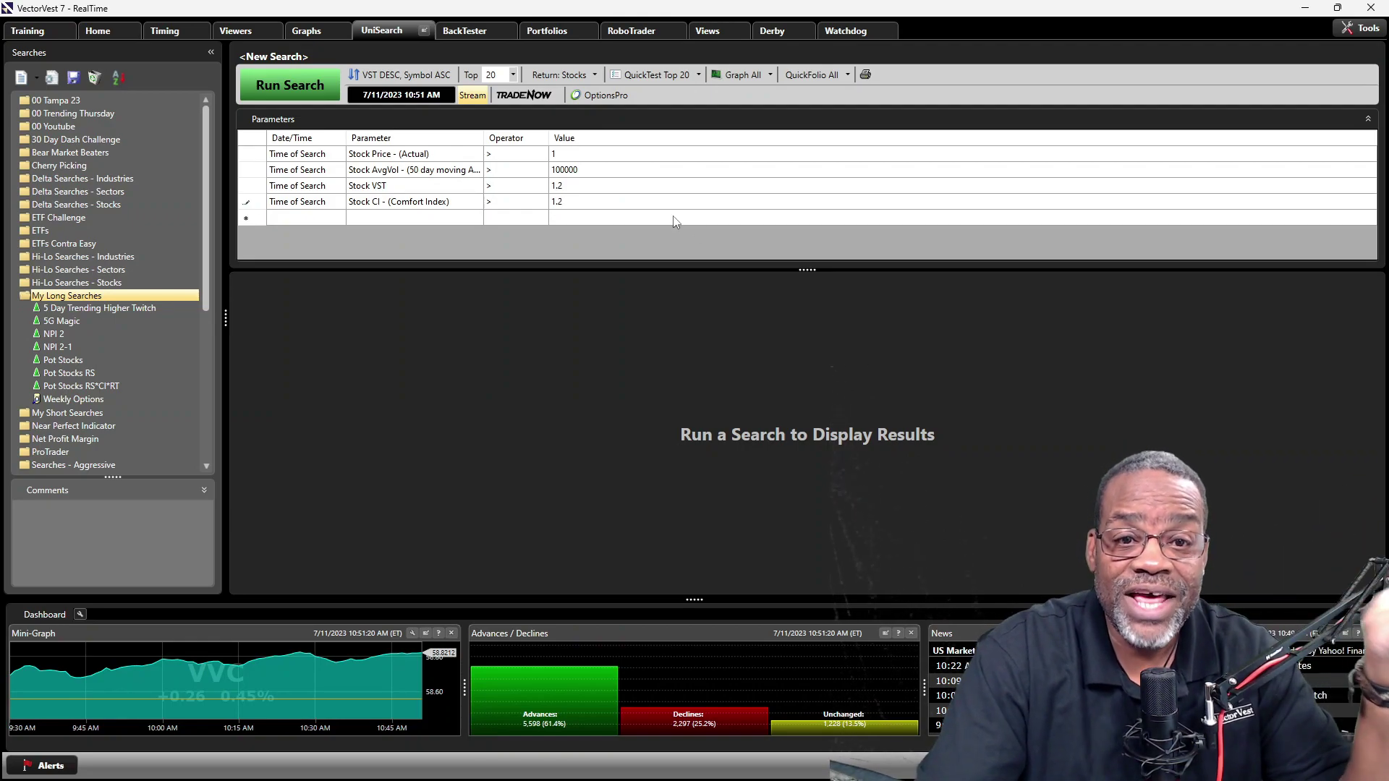
pyautogui.click(293, 93)
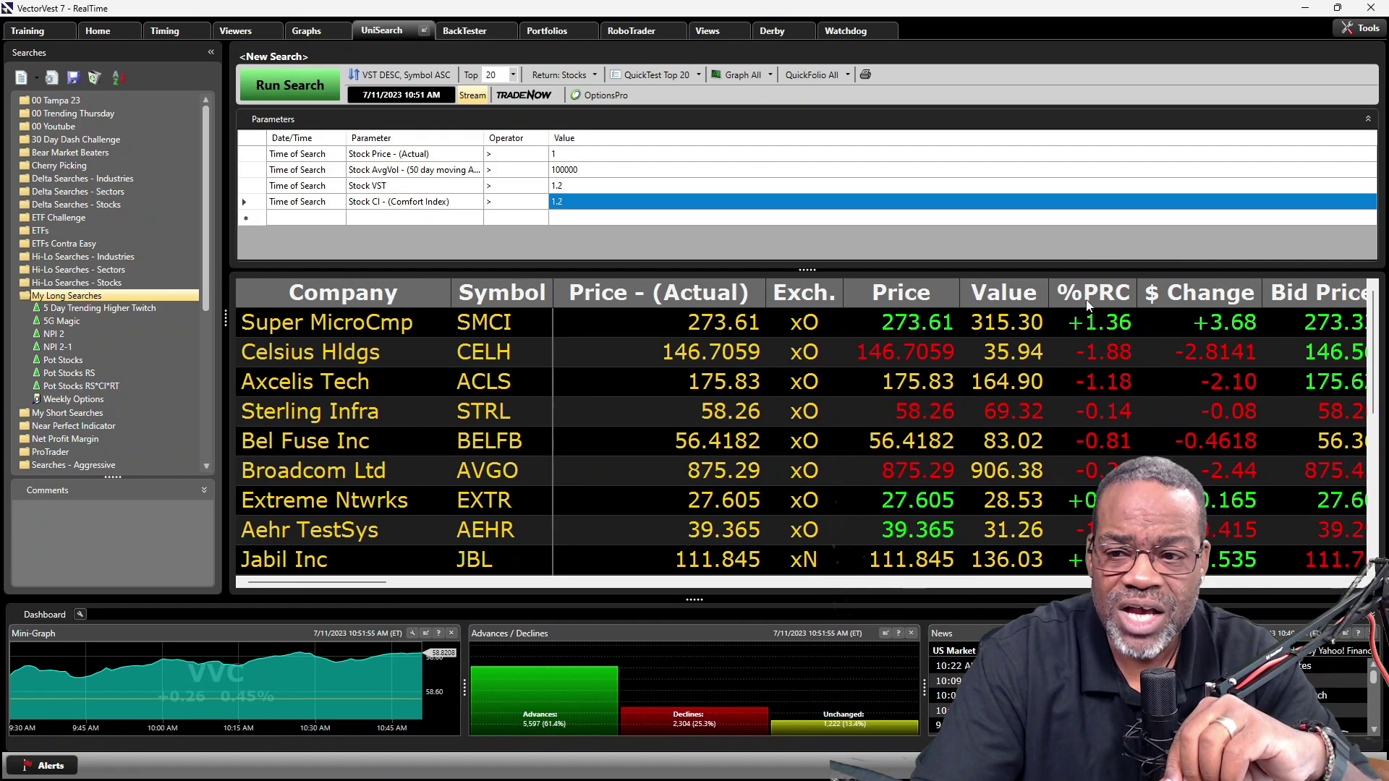
# Step: Add a fifth search condition requiring the stock's %PRC (Percent Price Change) to be greater than the custom value 0
pyautogui.click(372, 220)
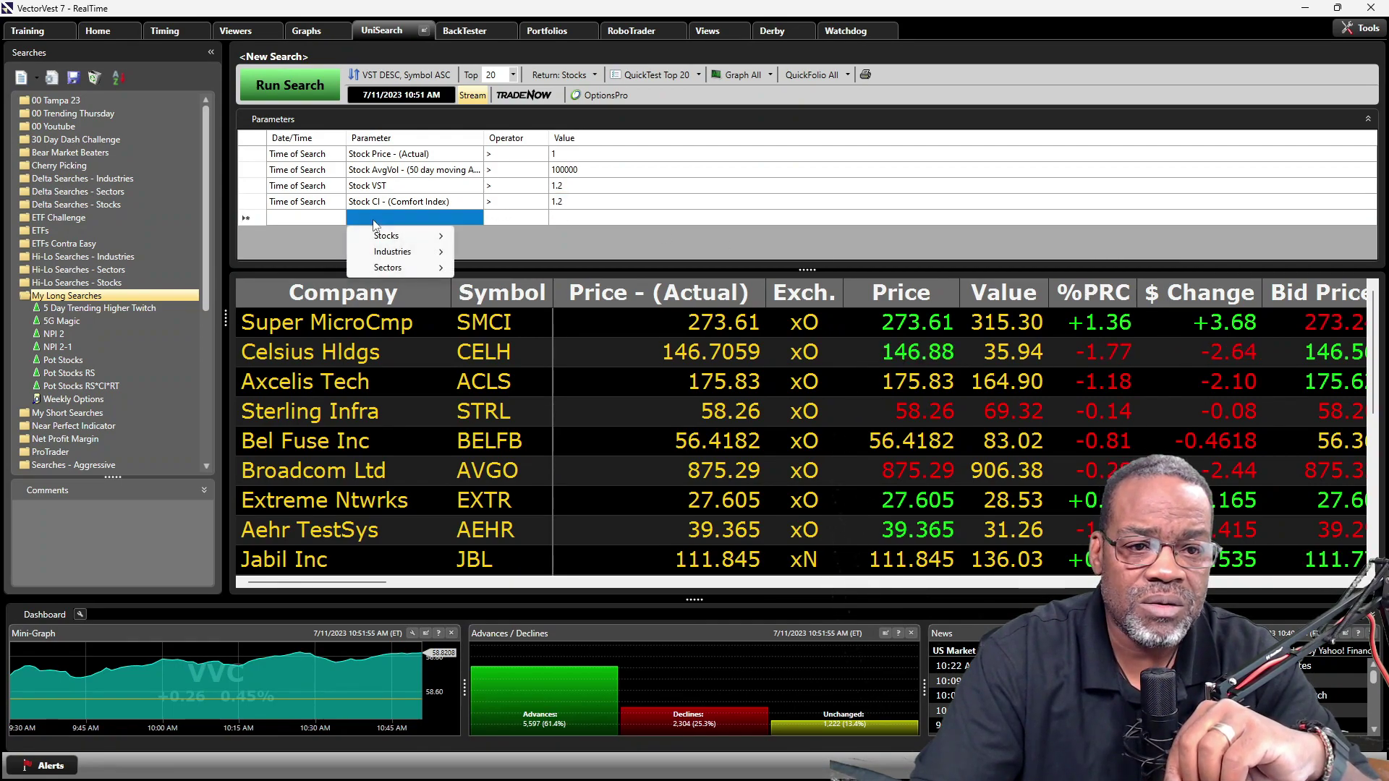
pyautogui.moveTo(378, 243)
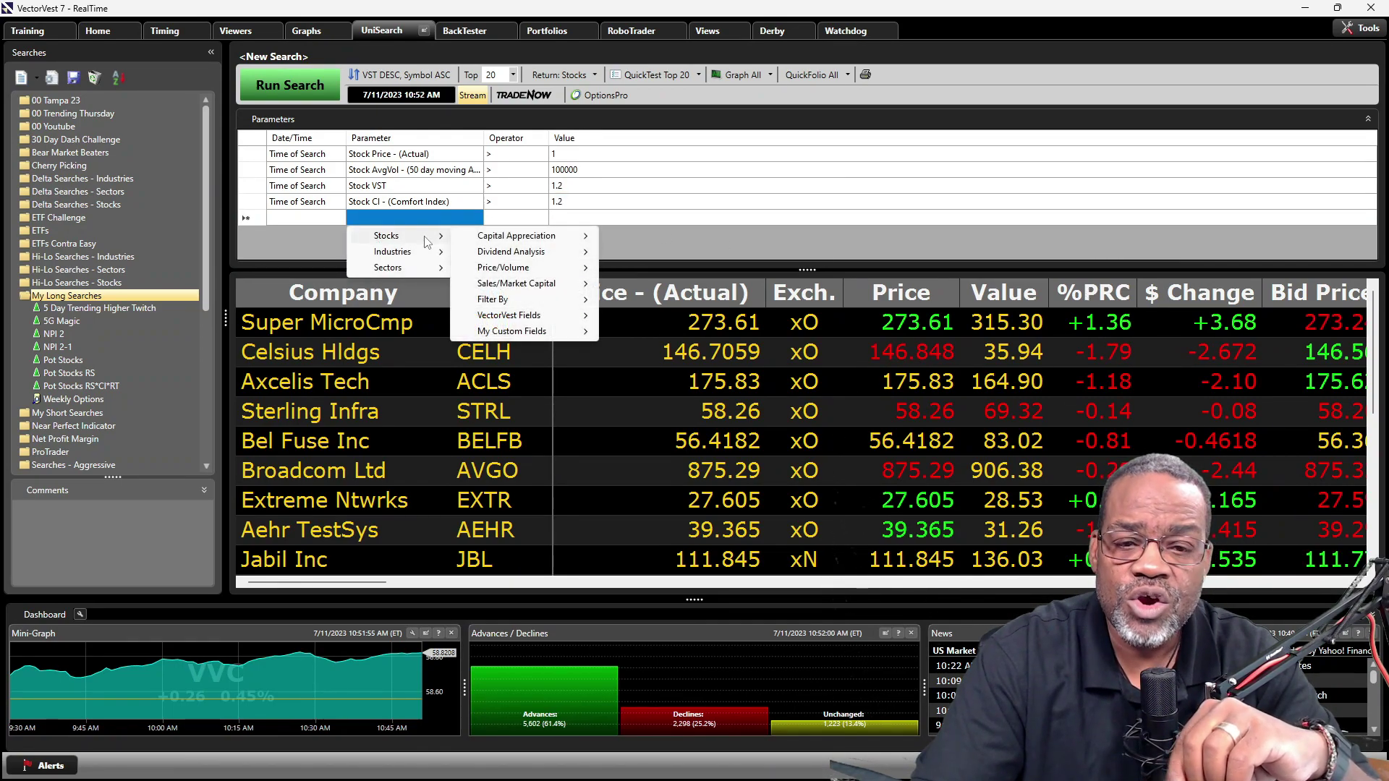
pyautogui.moveTo(516, 269)
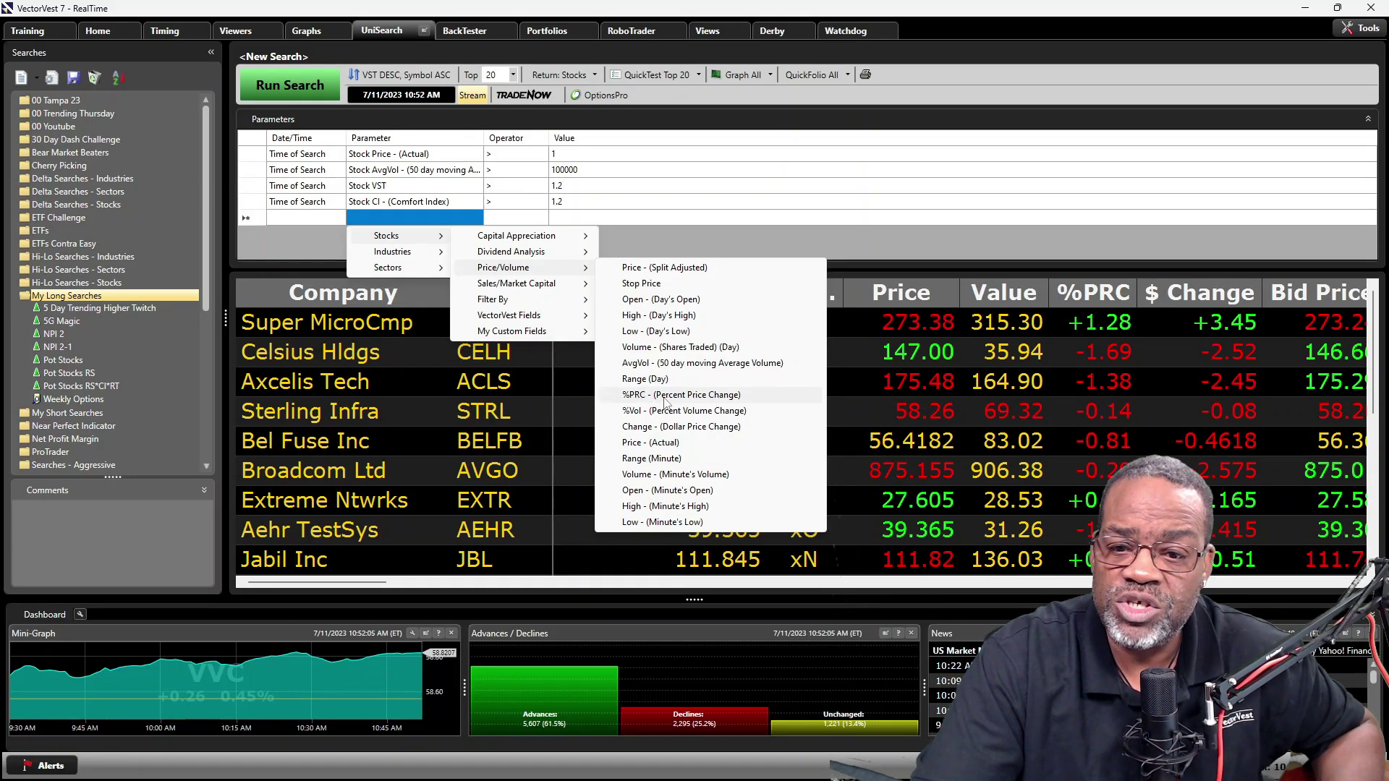
pyautogui.click(712, 395)
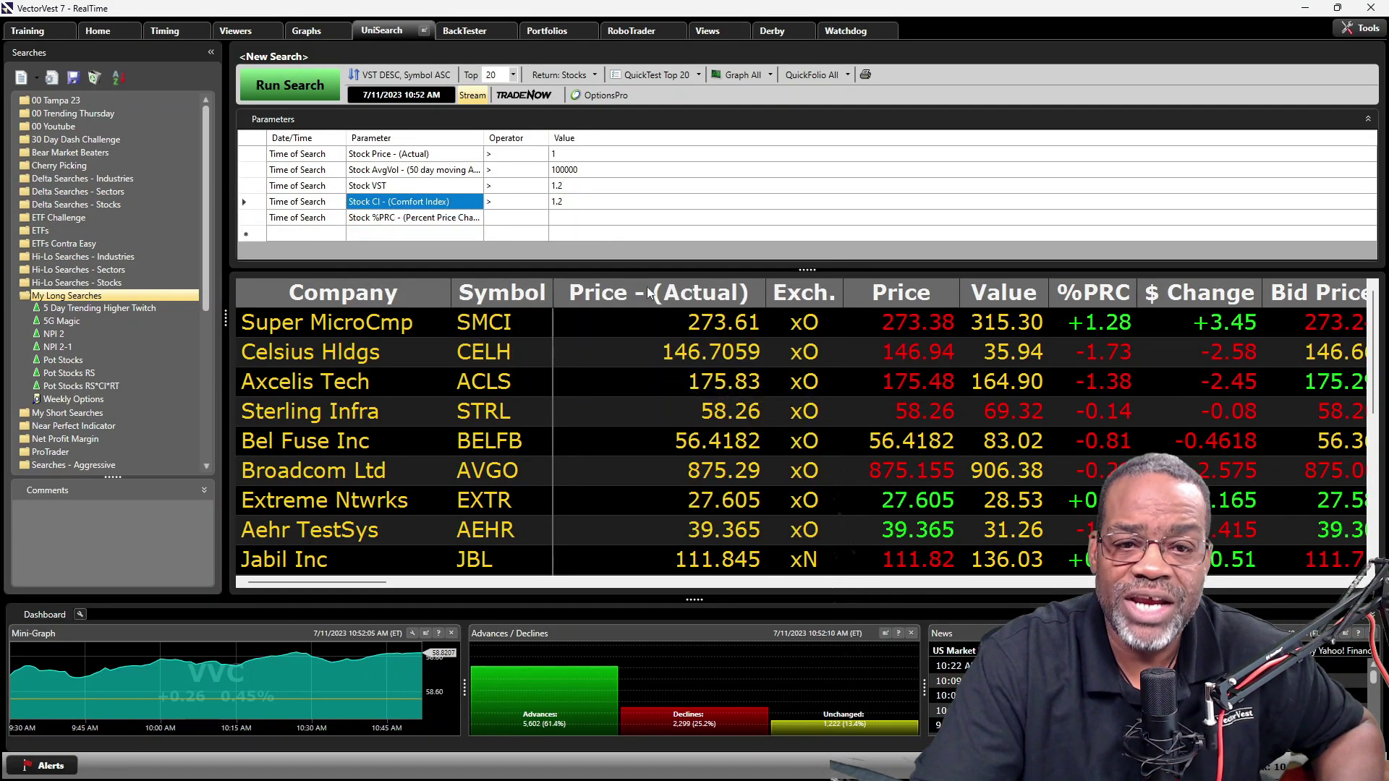
pyautogui.click(509, 219)
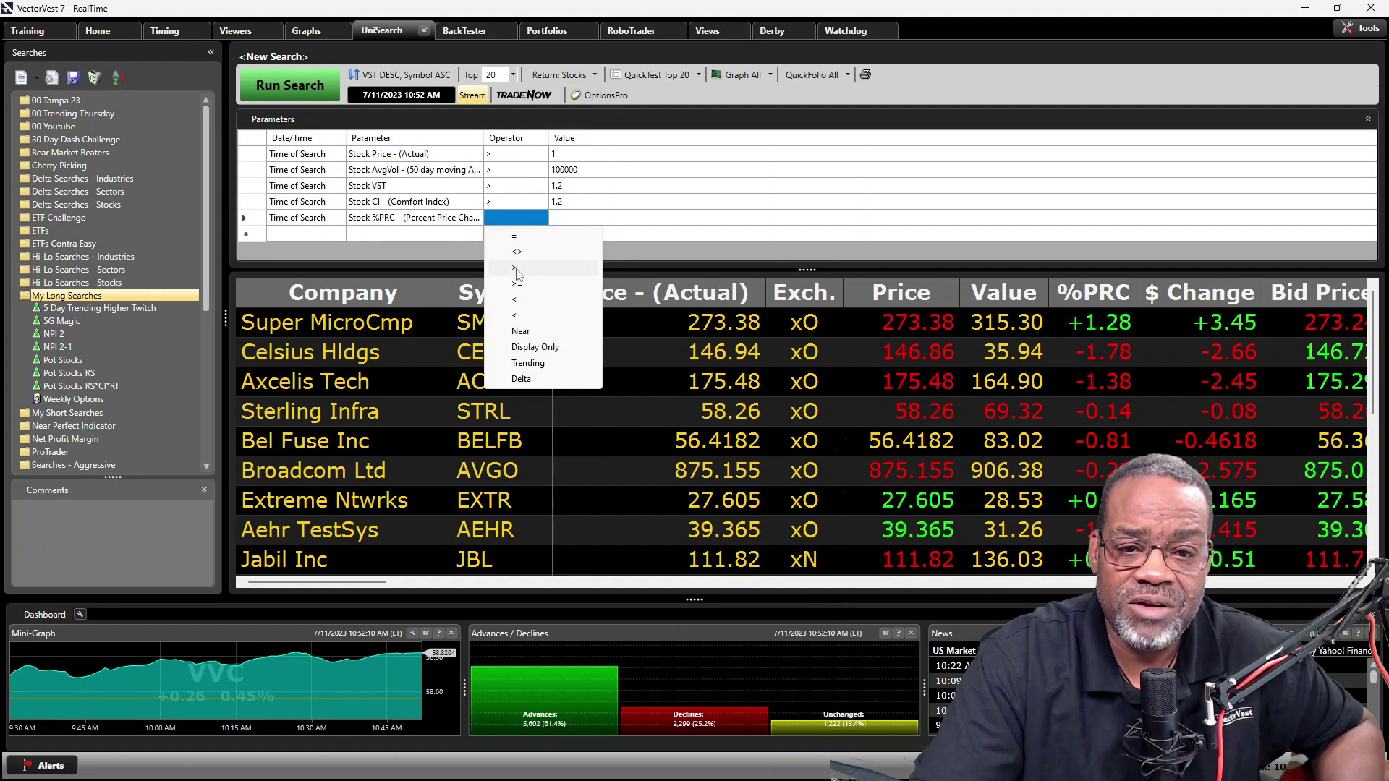
pyautogui.click(515, 268)
pyautogui.click(560, 220)
pyautogui.click(559, 225)
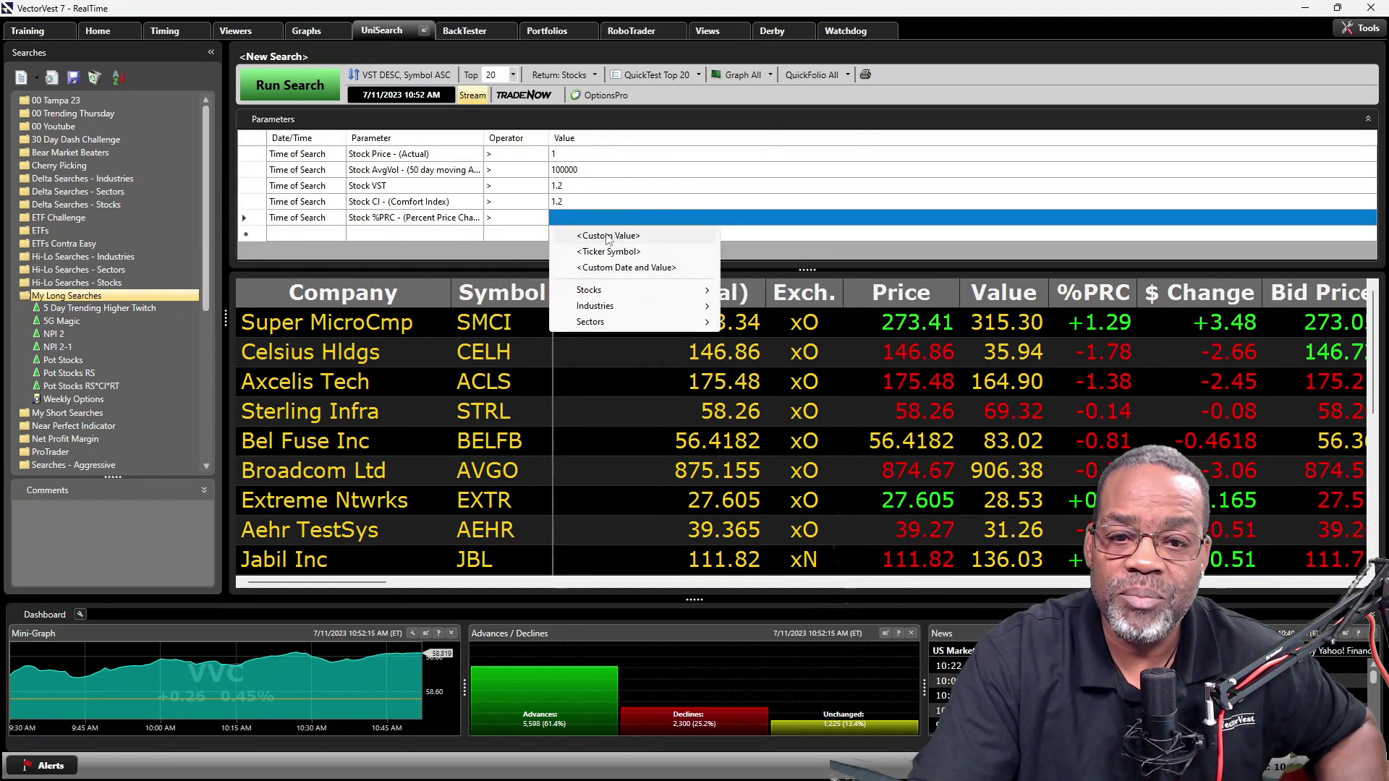
pyautogui.click(608, 237)
pyautogui.write('0')
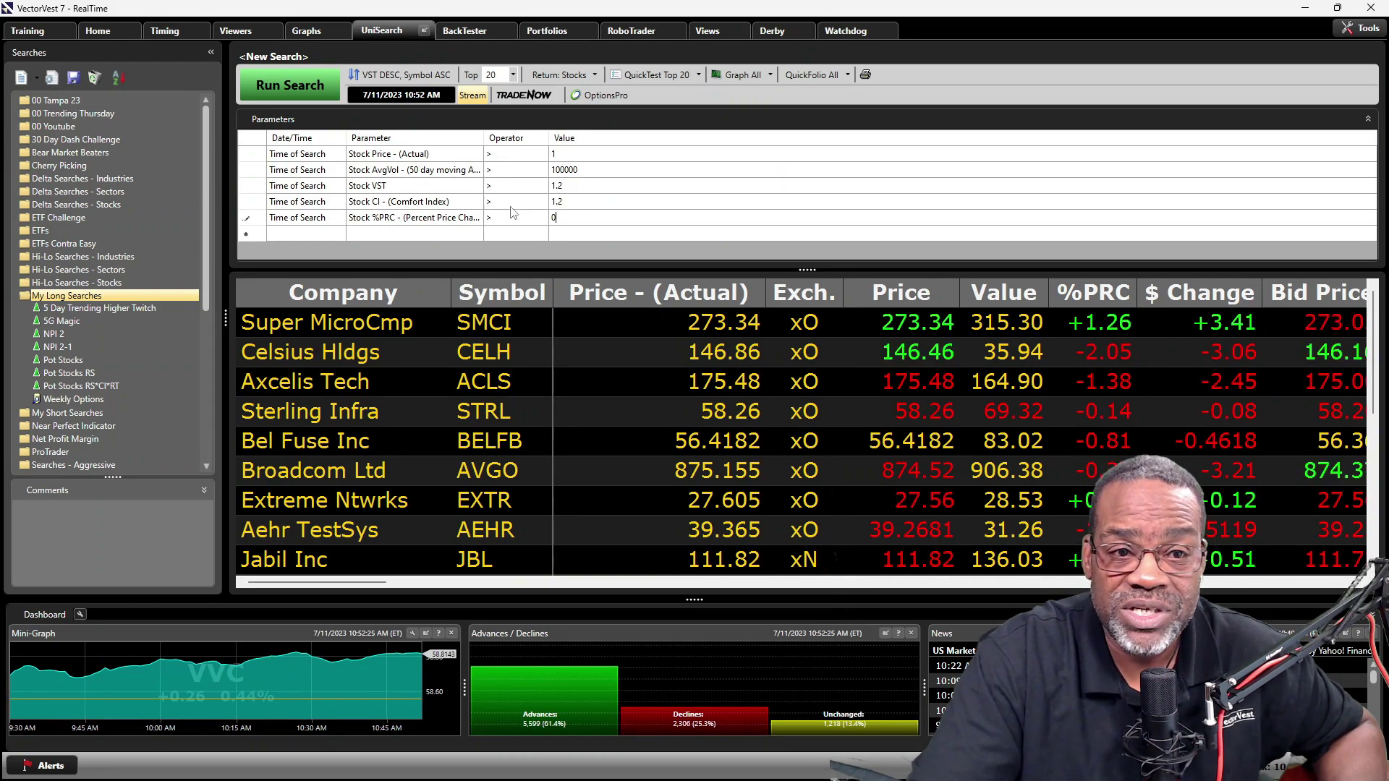
# Step: Run the search with all five conditions and look through the list of matching stocks
pyautogui.click(302, 90)
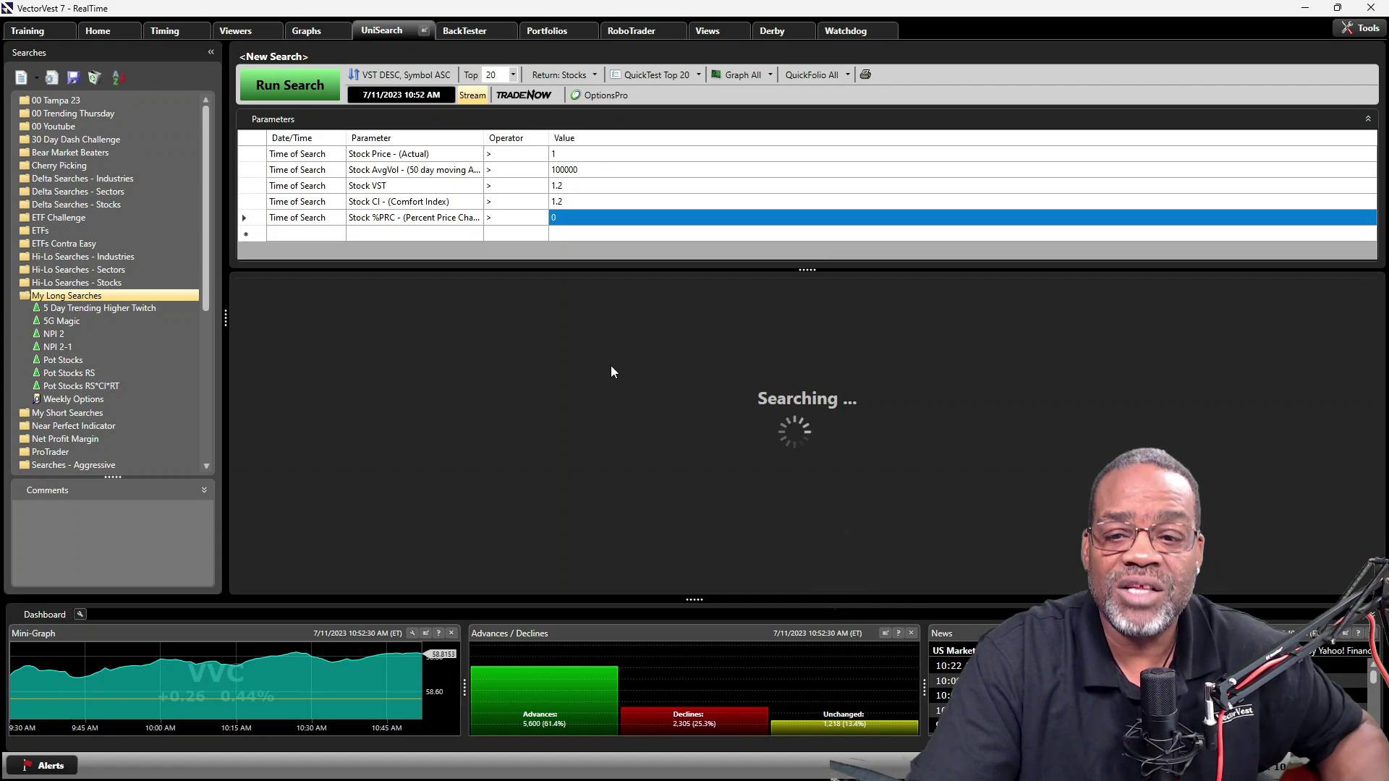
pyautogui.scroll(-4, 617, 373)
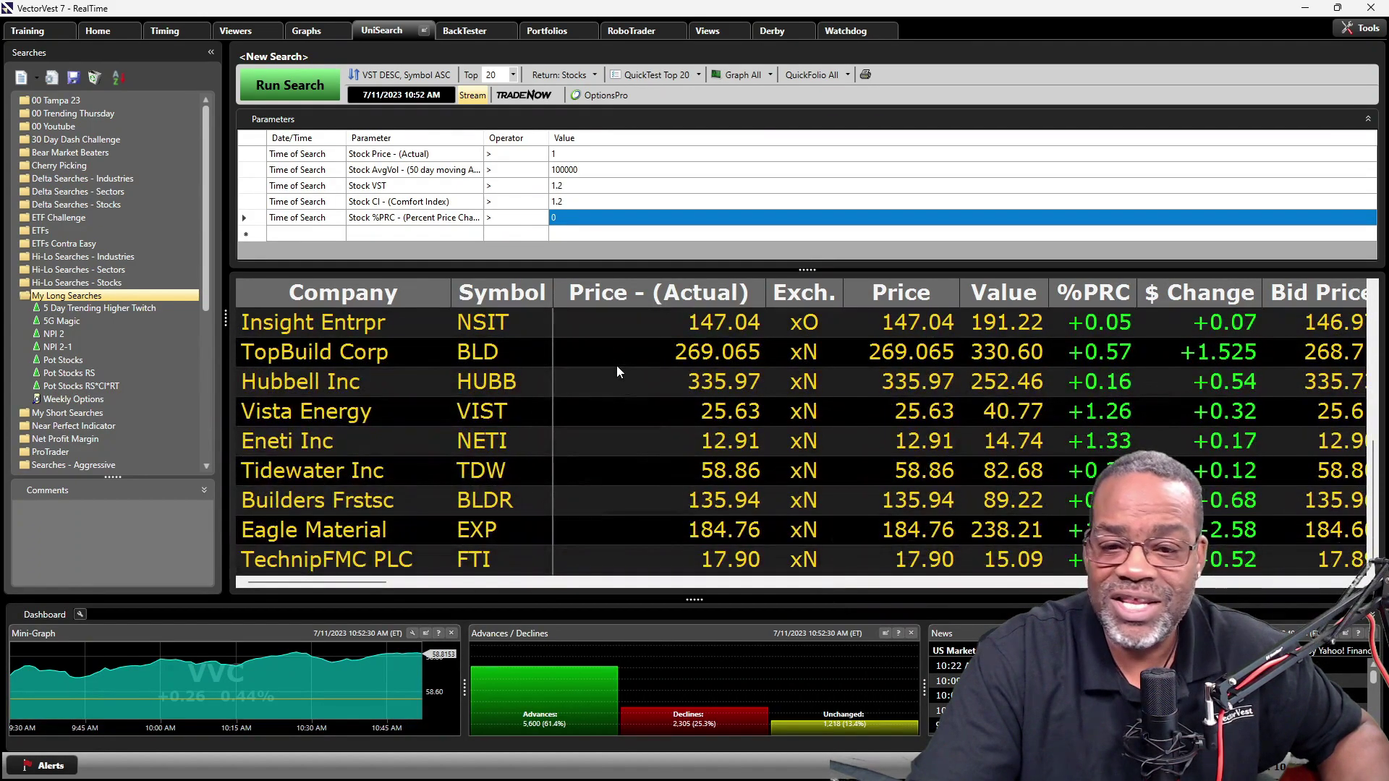
pyautogui.scroll(4, 617, 371)
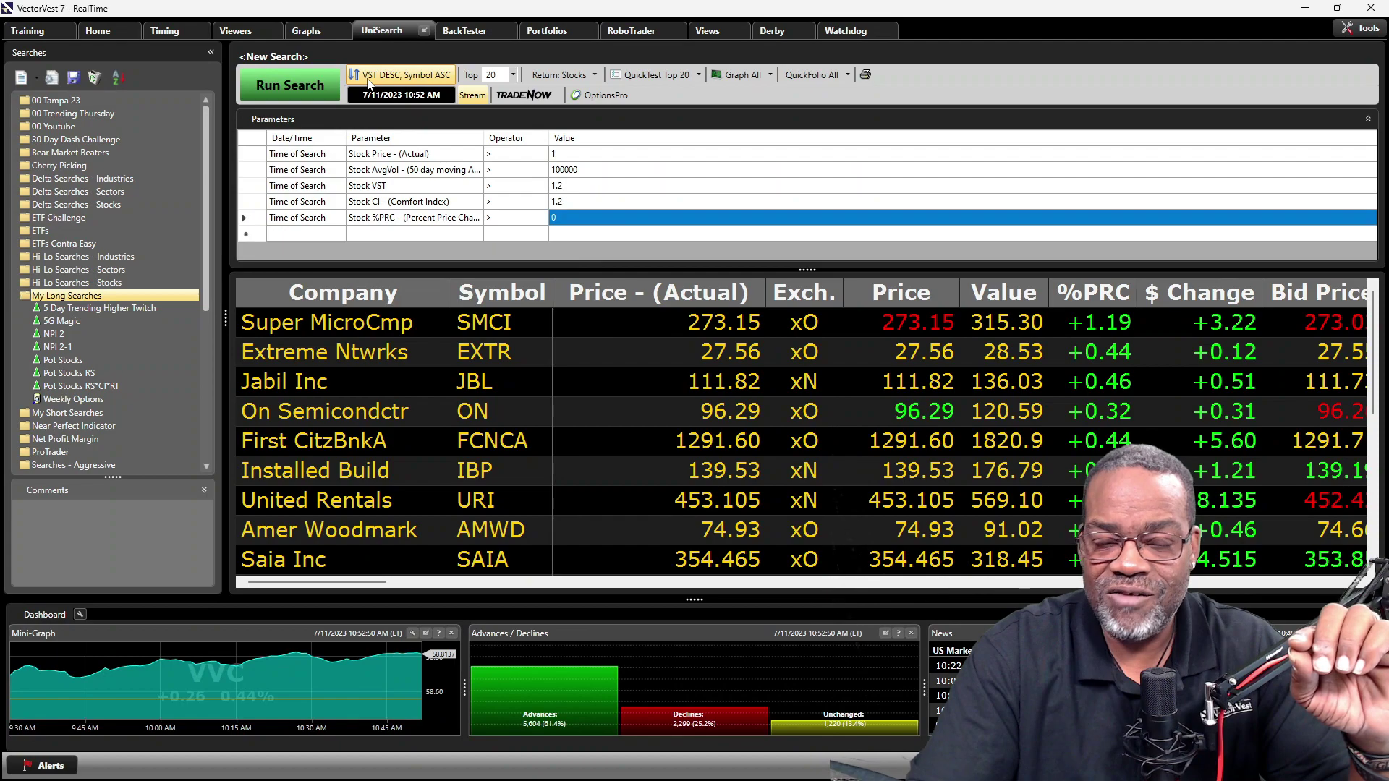
# Step: Graph all the search results in a maximized graph window, review each stock's chart from SMCI to FTI, and close the graphs
pyautogui.click(737, 75)
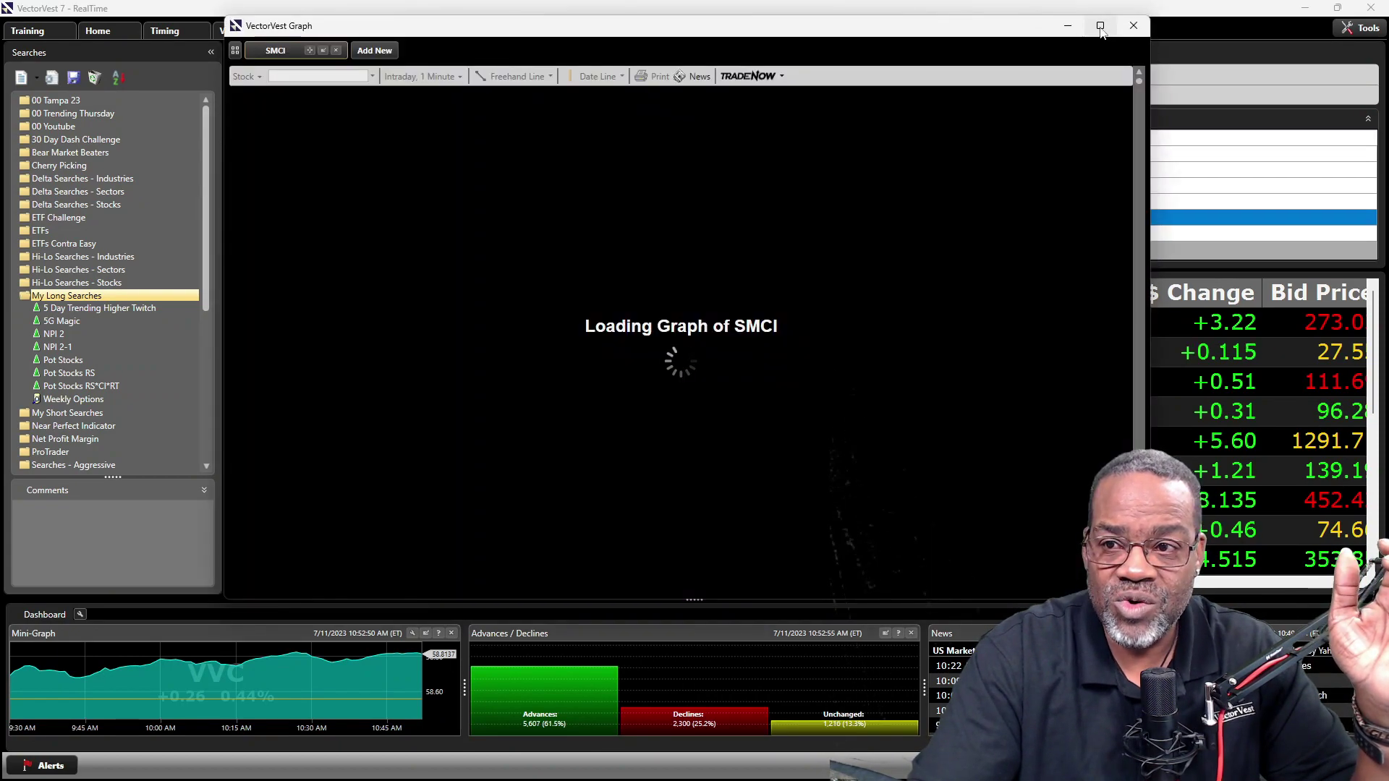
pyautogui.click(1099, 24)
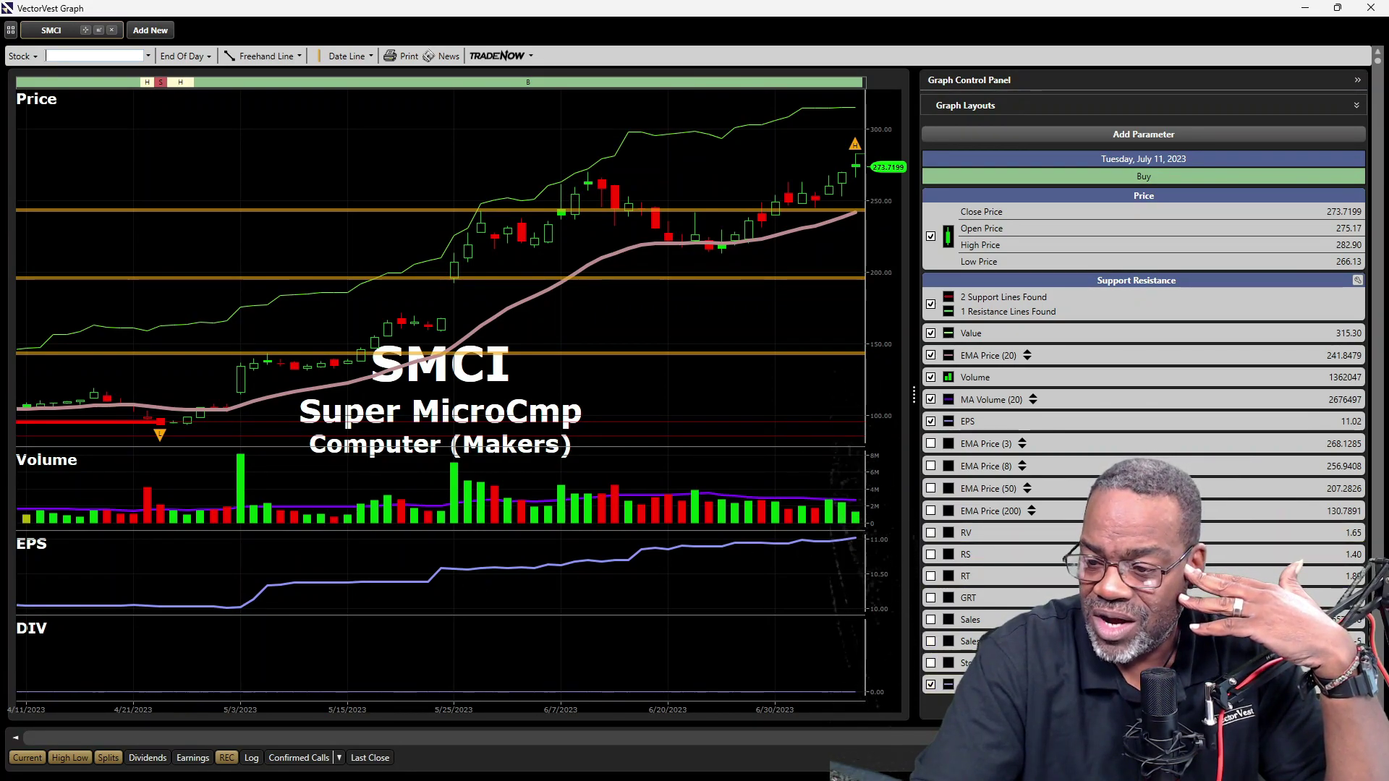
pyautogui.press('Down')
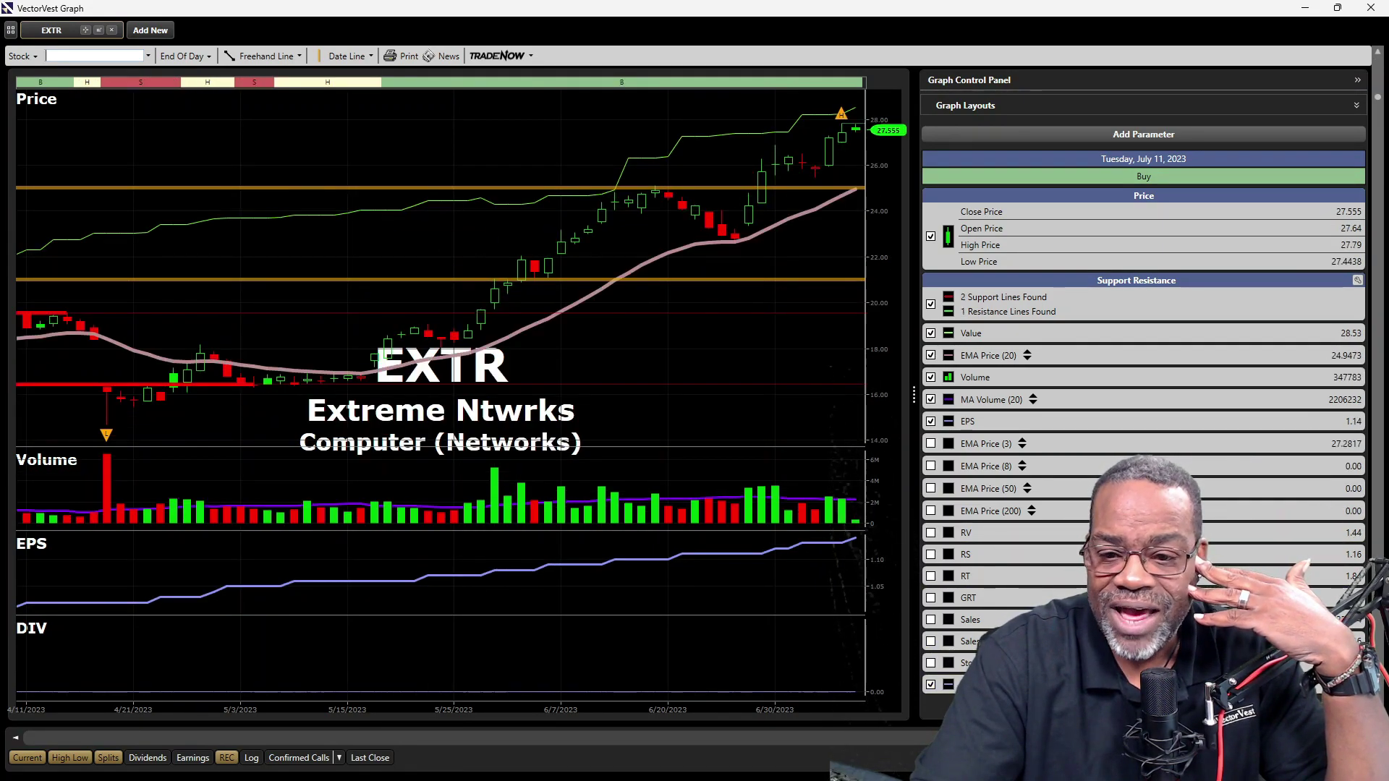
pyautogui.press('Down')
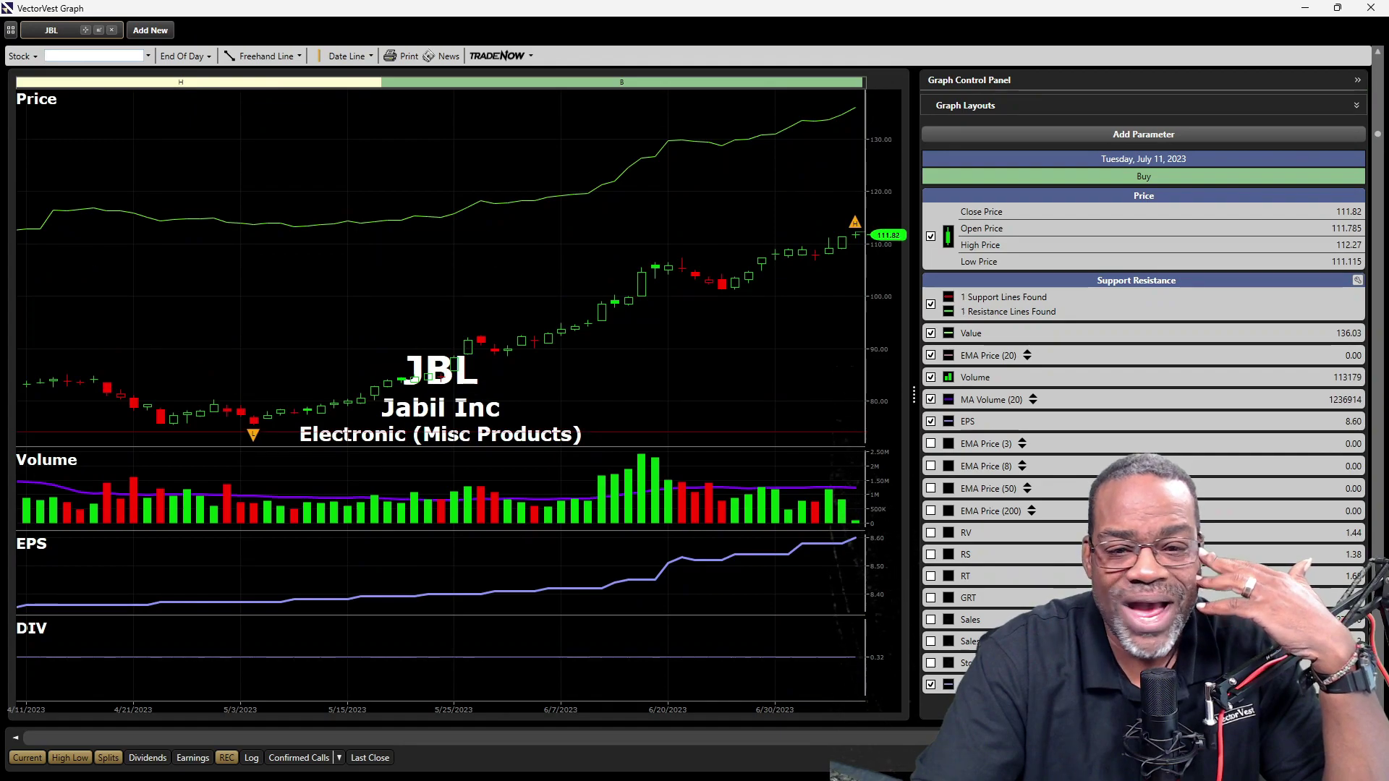
pyautogui.press('Down')
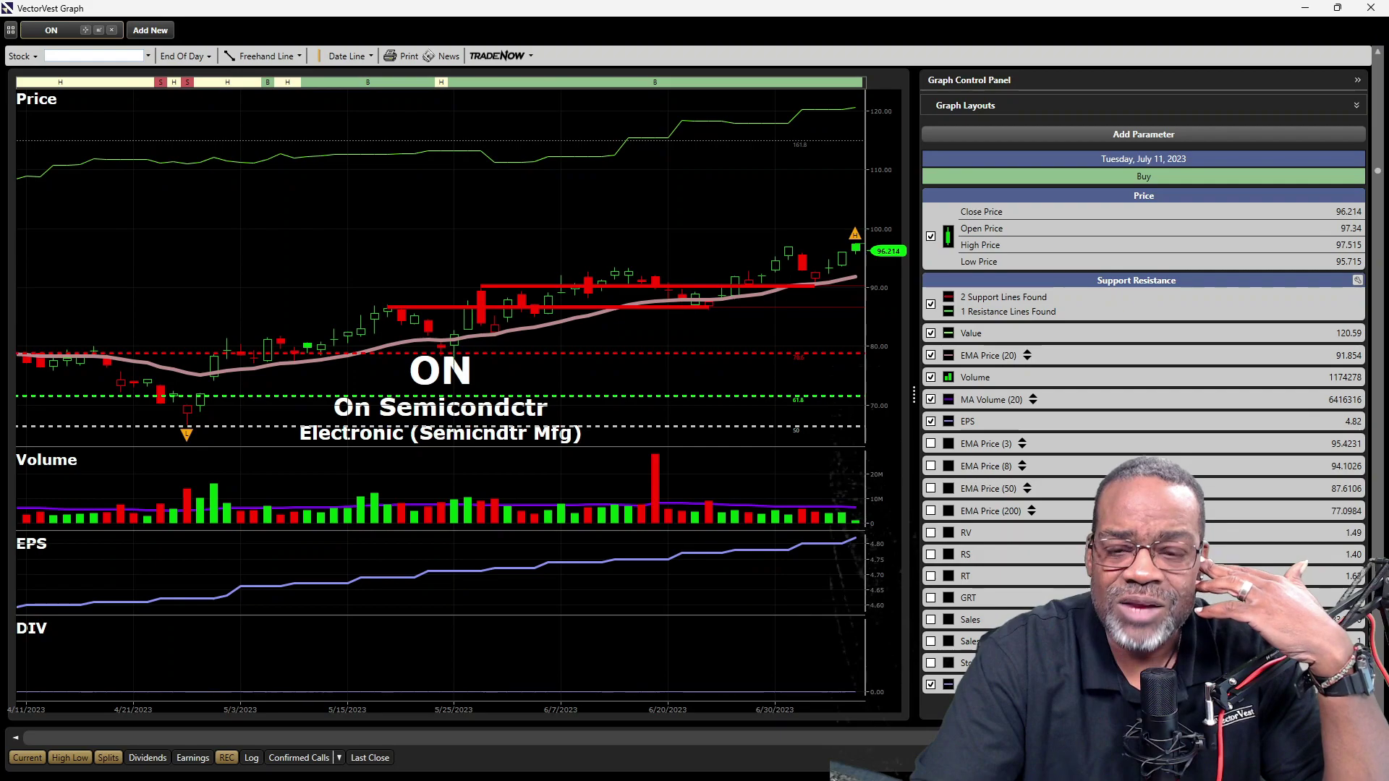
pyautogui.press('Down')
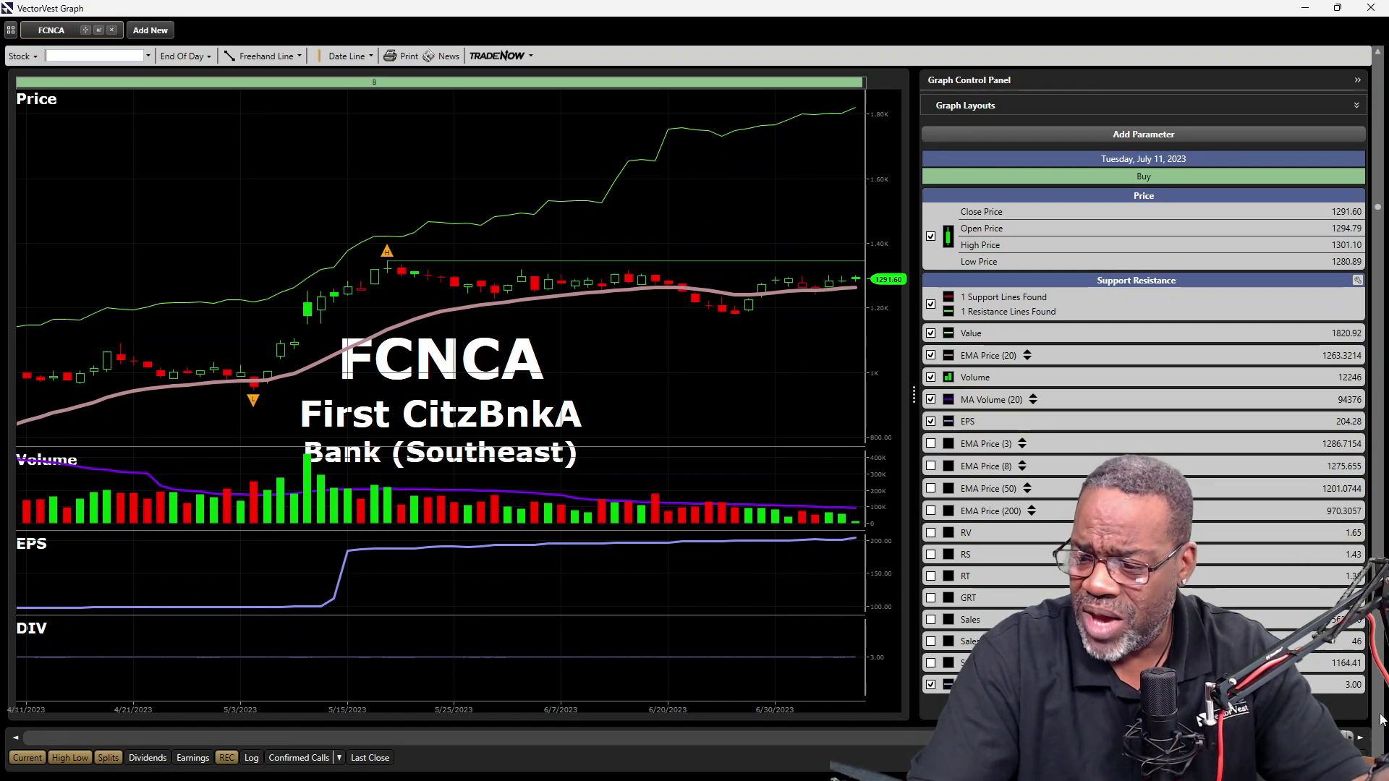
pyautogui.click(1379, 749)
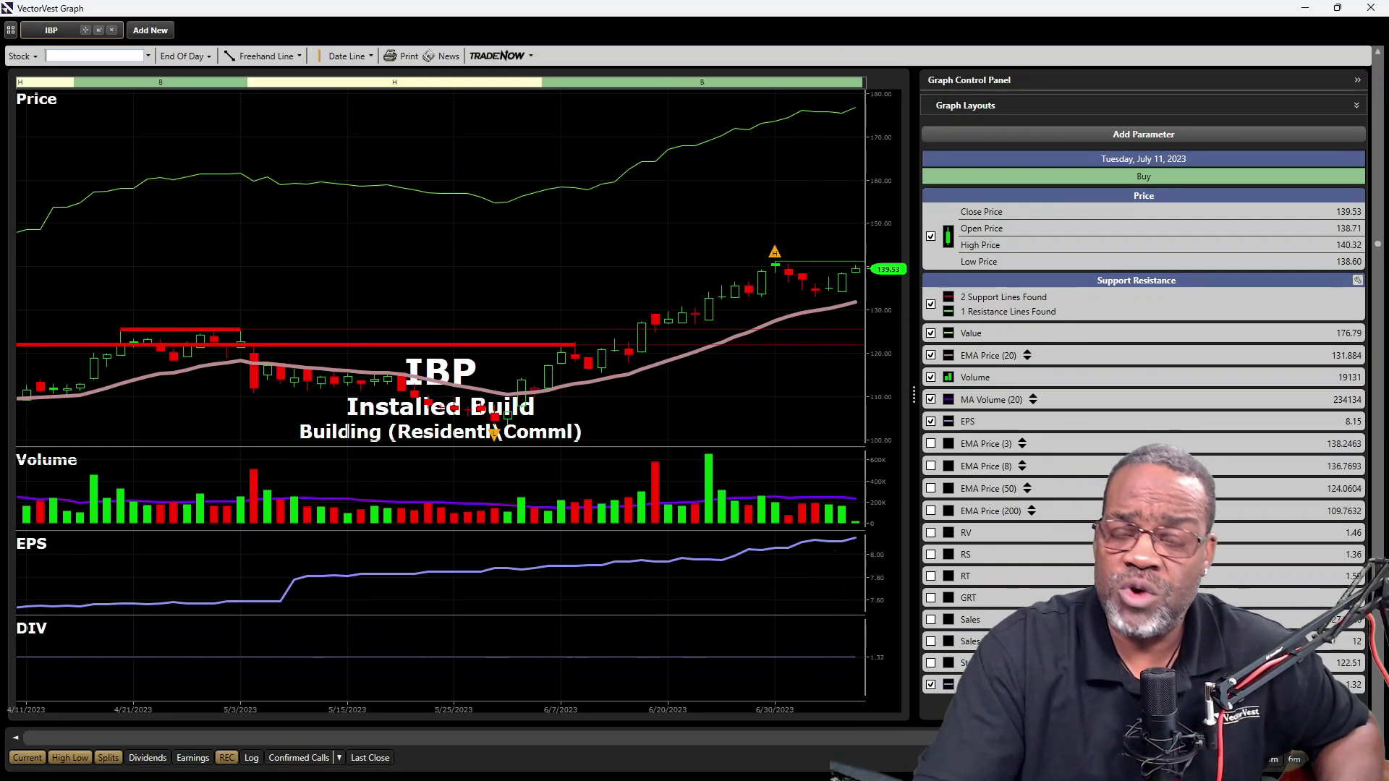
pyautogui.press('Down')
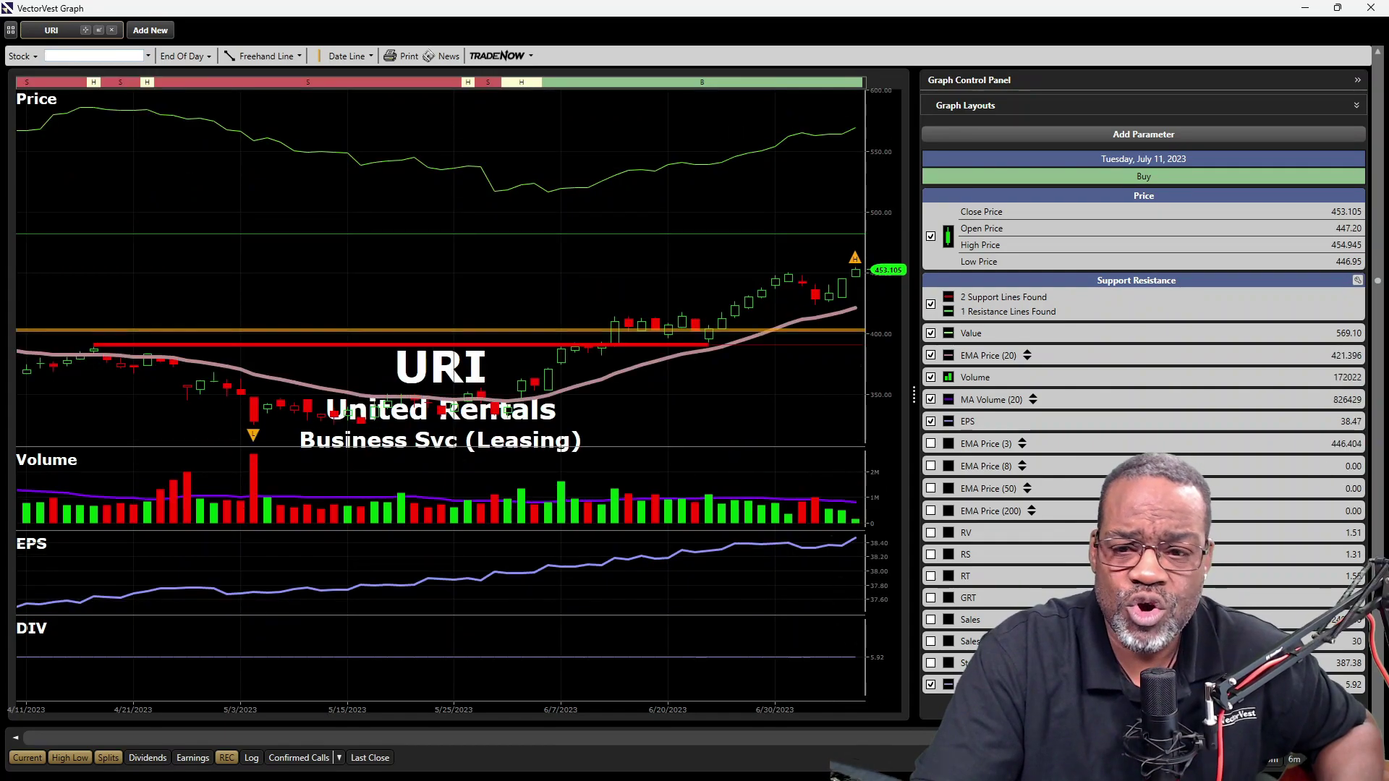
pyautogui.press('Down')
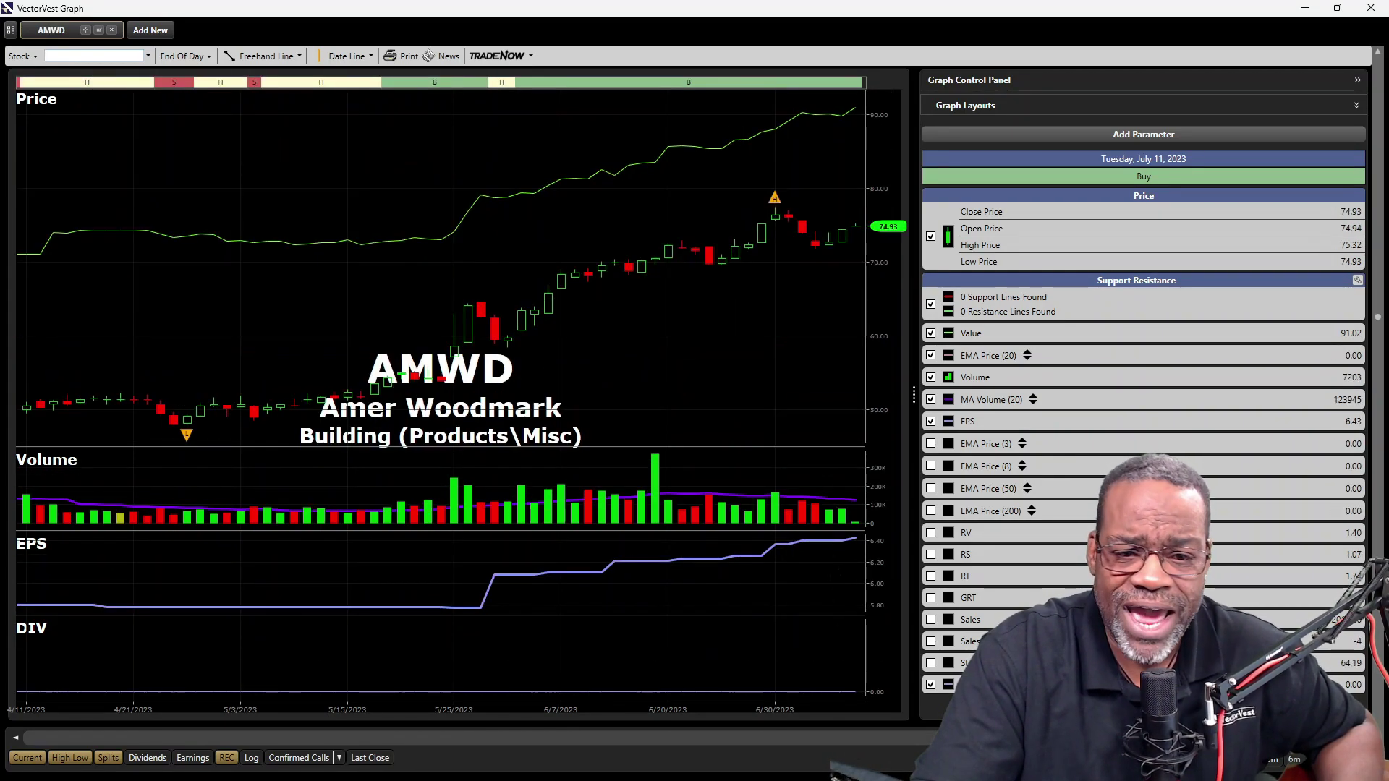
pyautogui.press('Down')
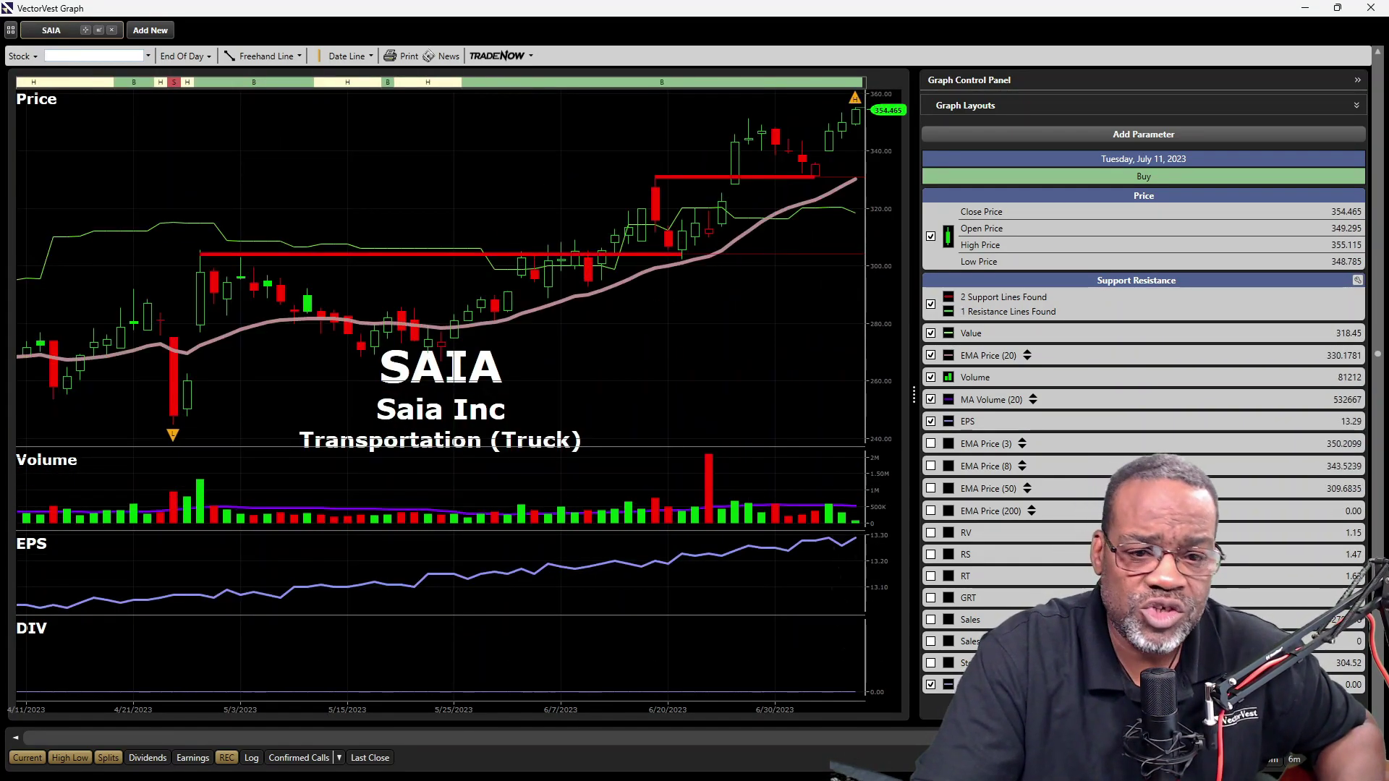
pyautogui.press('Down')
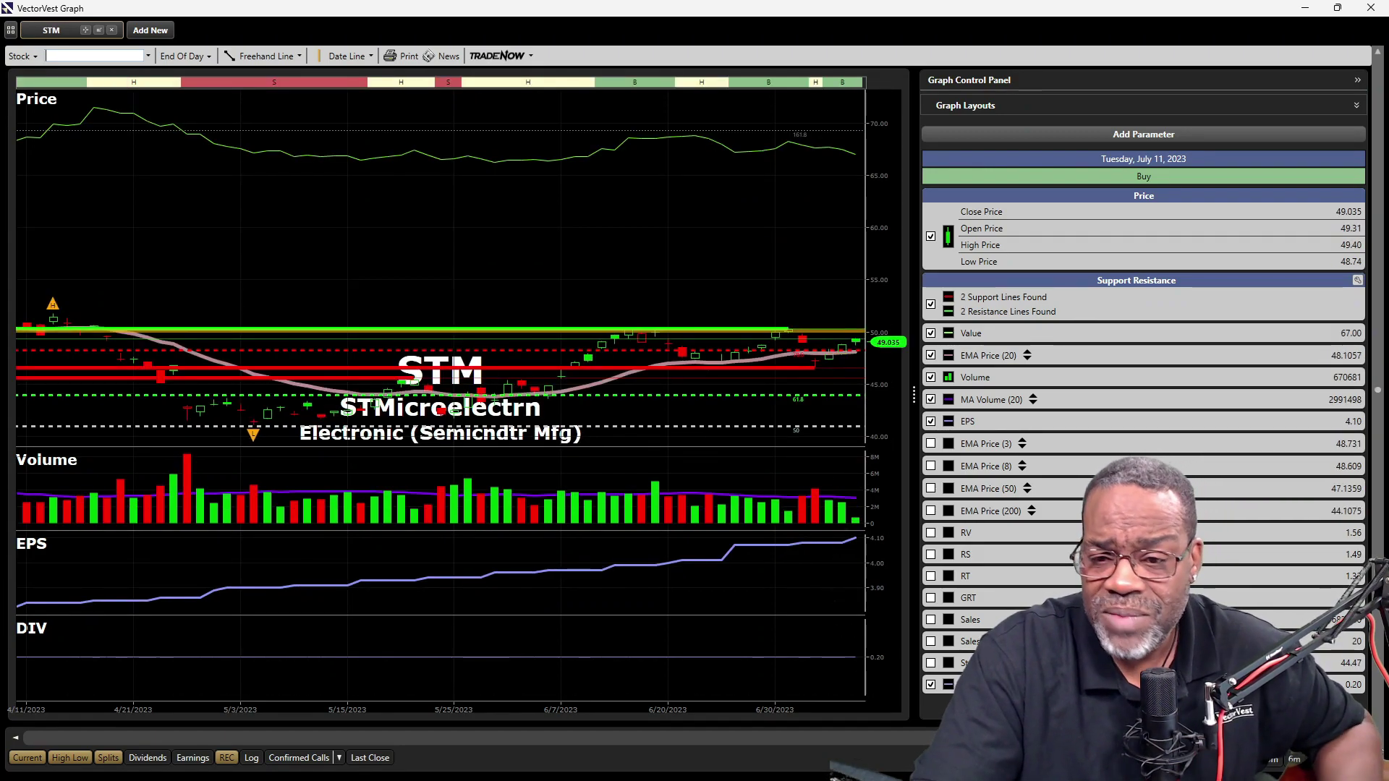
pyautogui.press('Down')
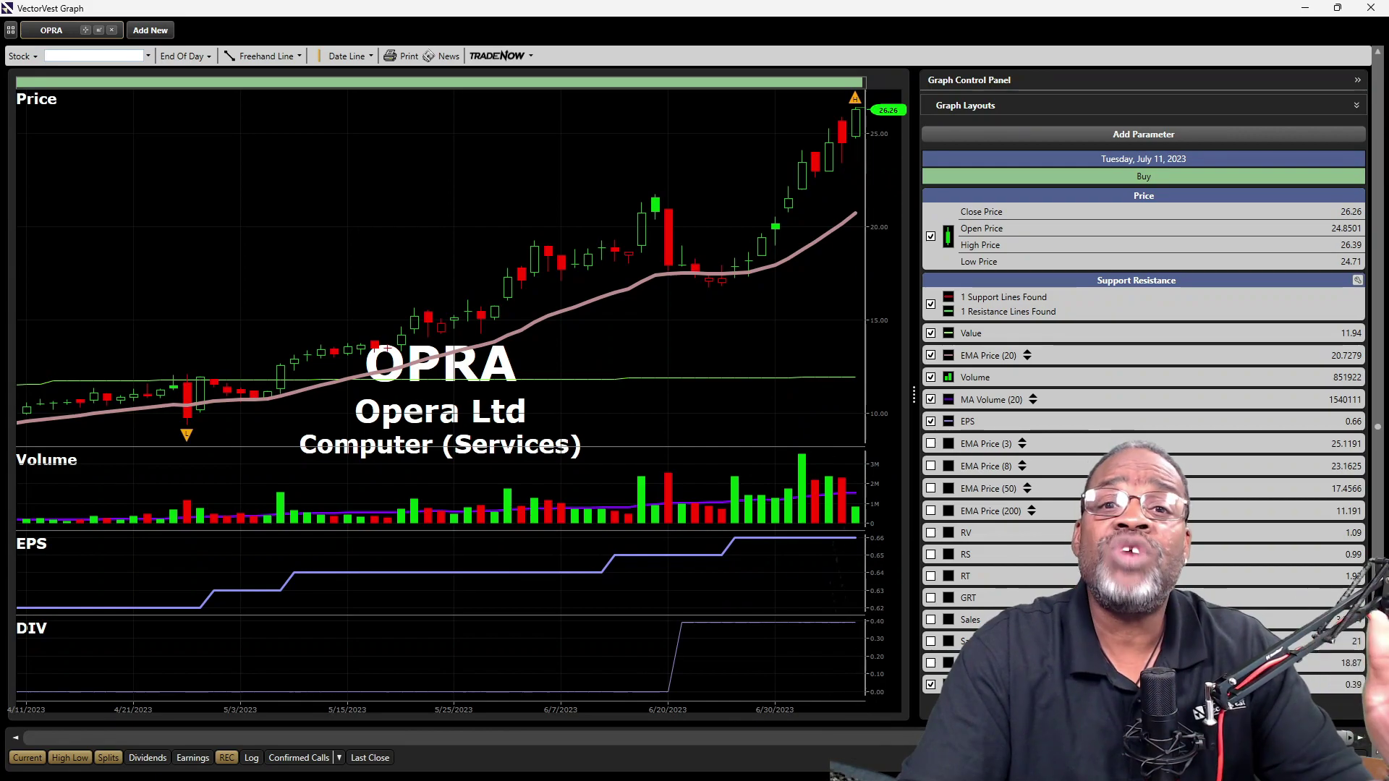
pyautogui.click(1378, 749)
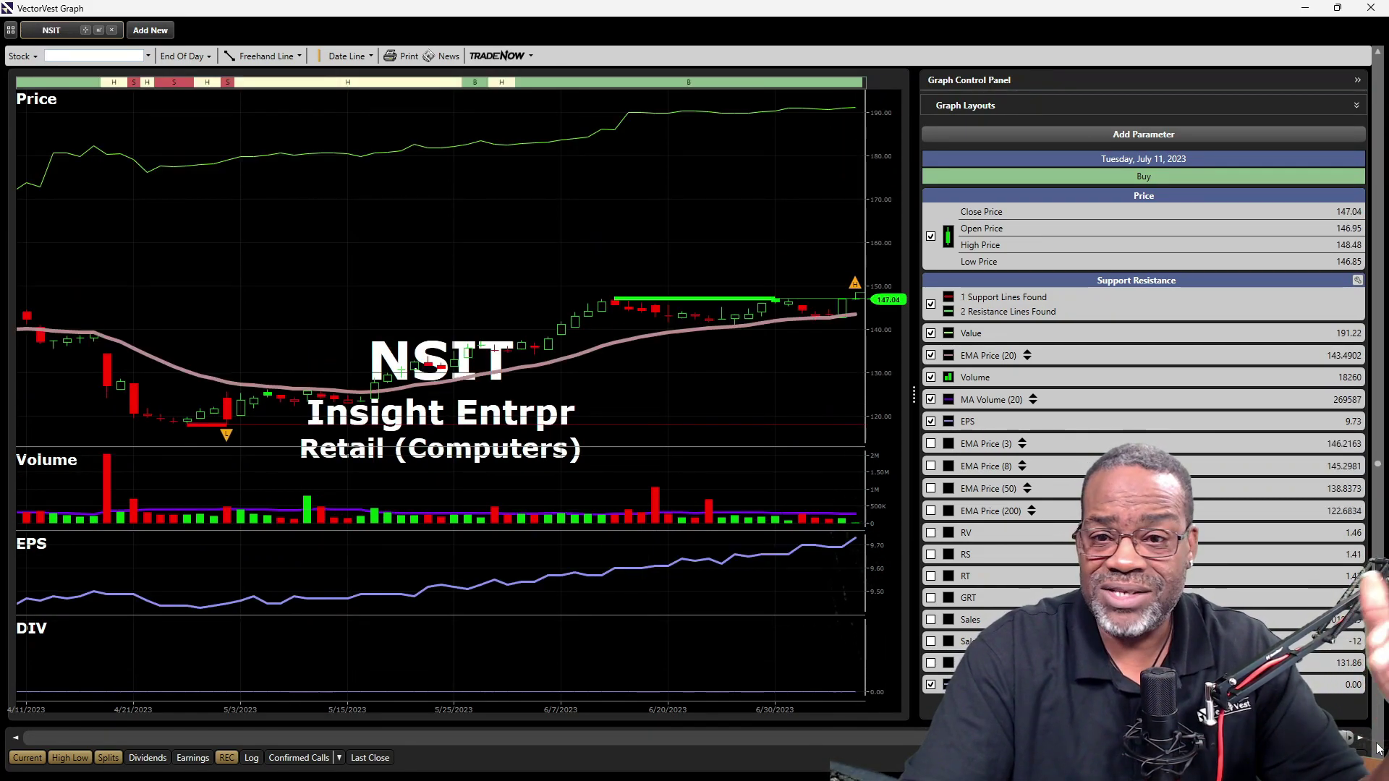
pyautogui.click(1379, 749)
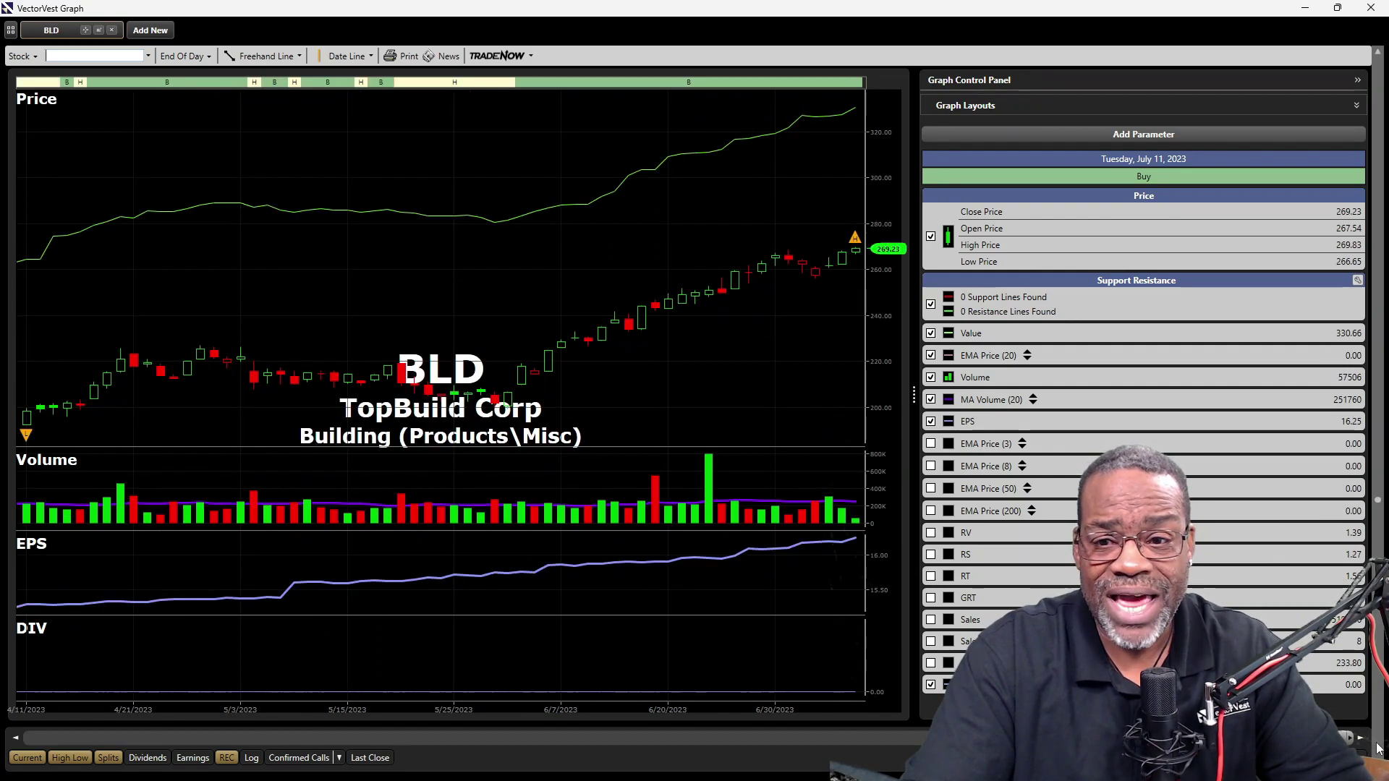
pyautogui.click(1378, 749)
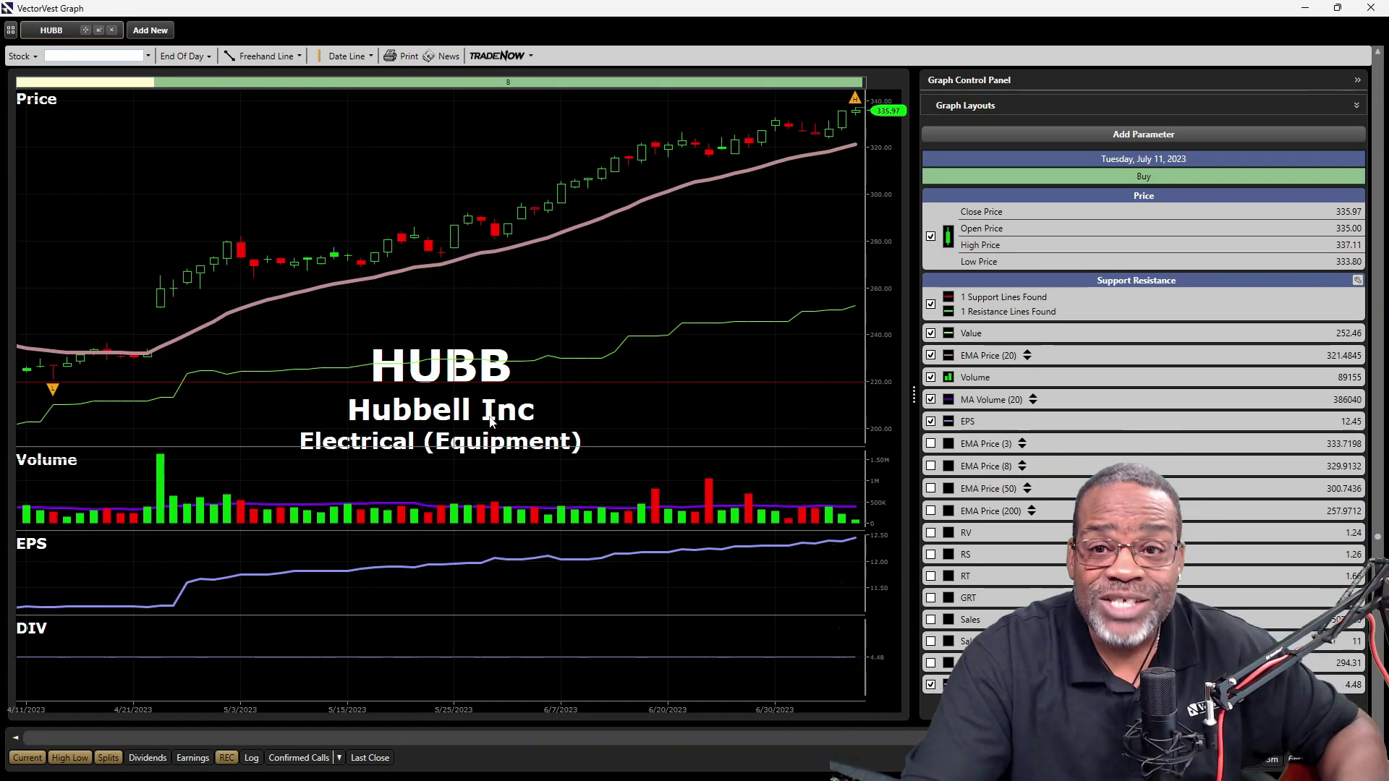
pyautogui.press('Down')
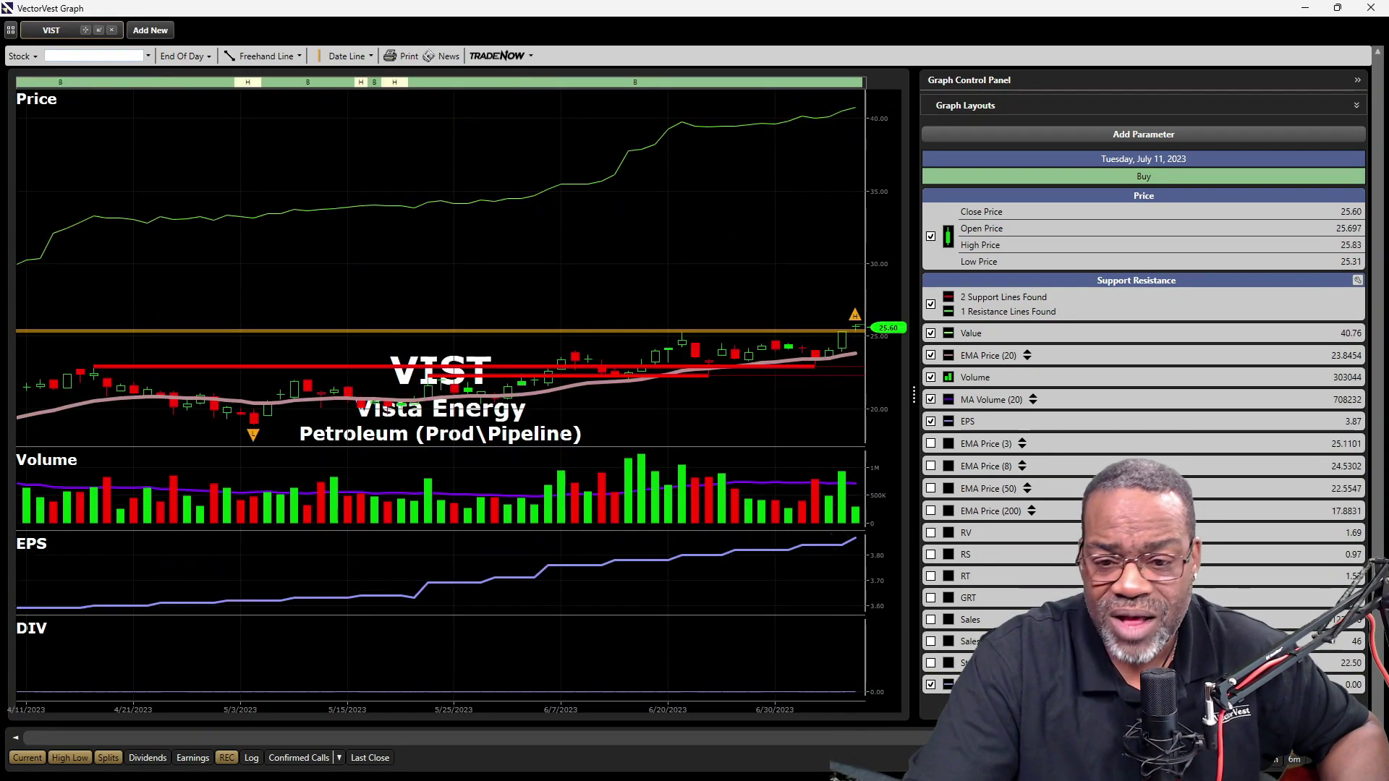
pyautogui.press('Down')
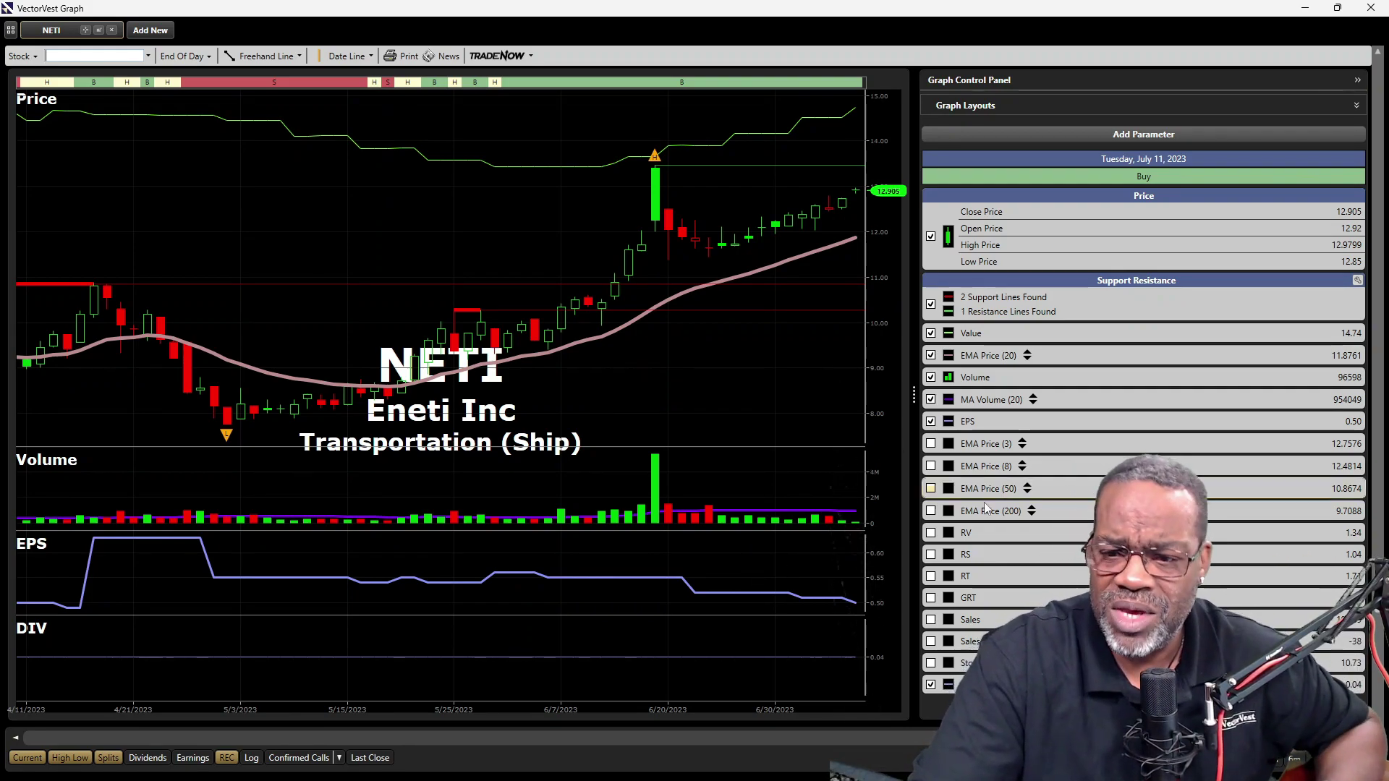
pyautogui.press('Down')
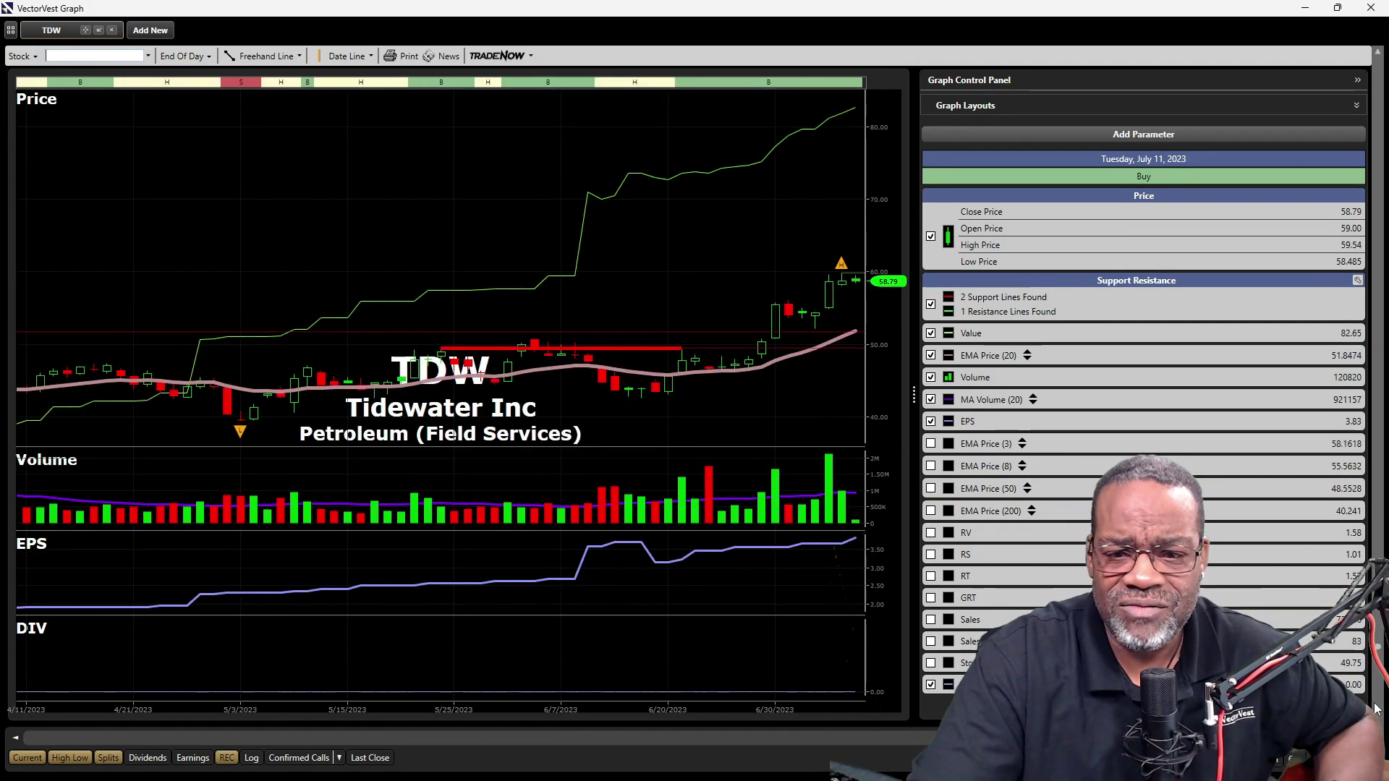
pyautogui.press('Down')
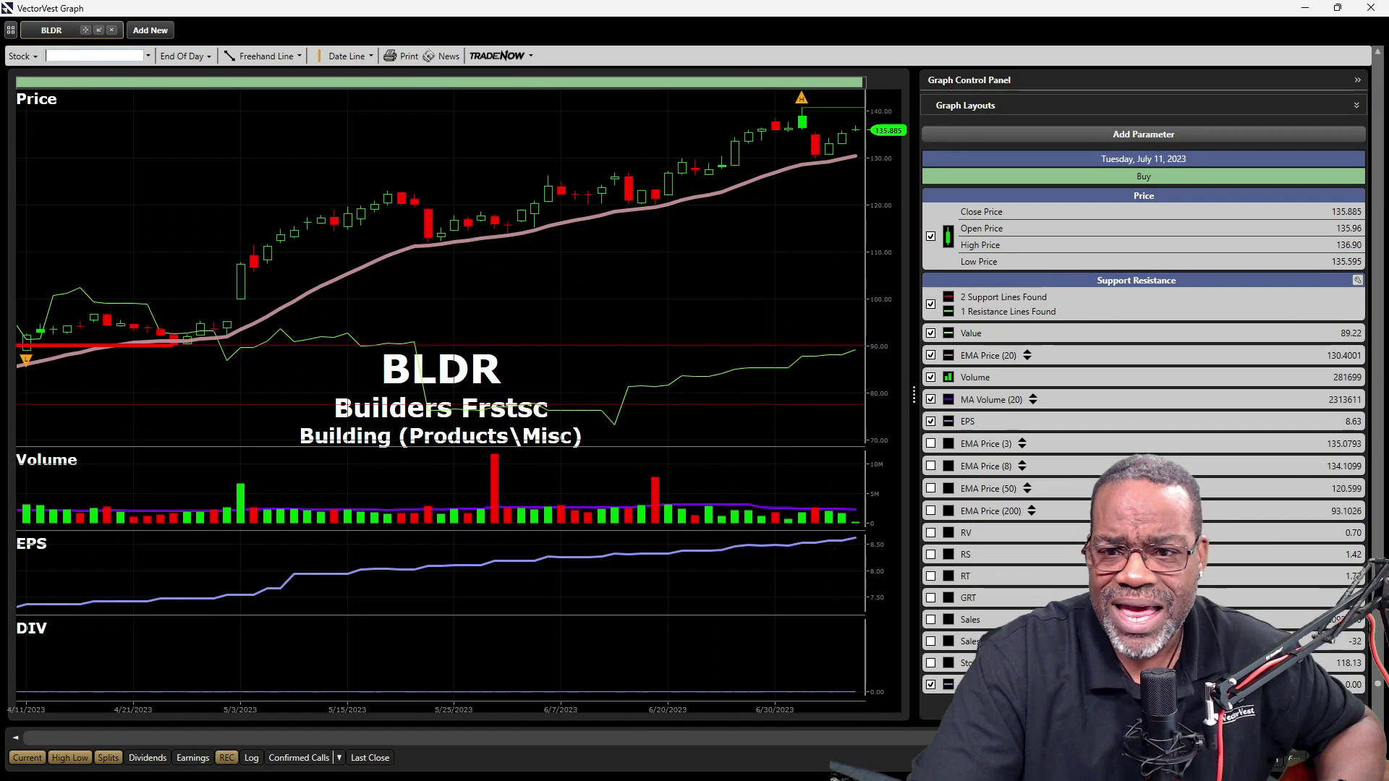
pyautogui.press('Down')
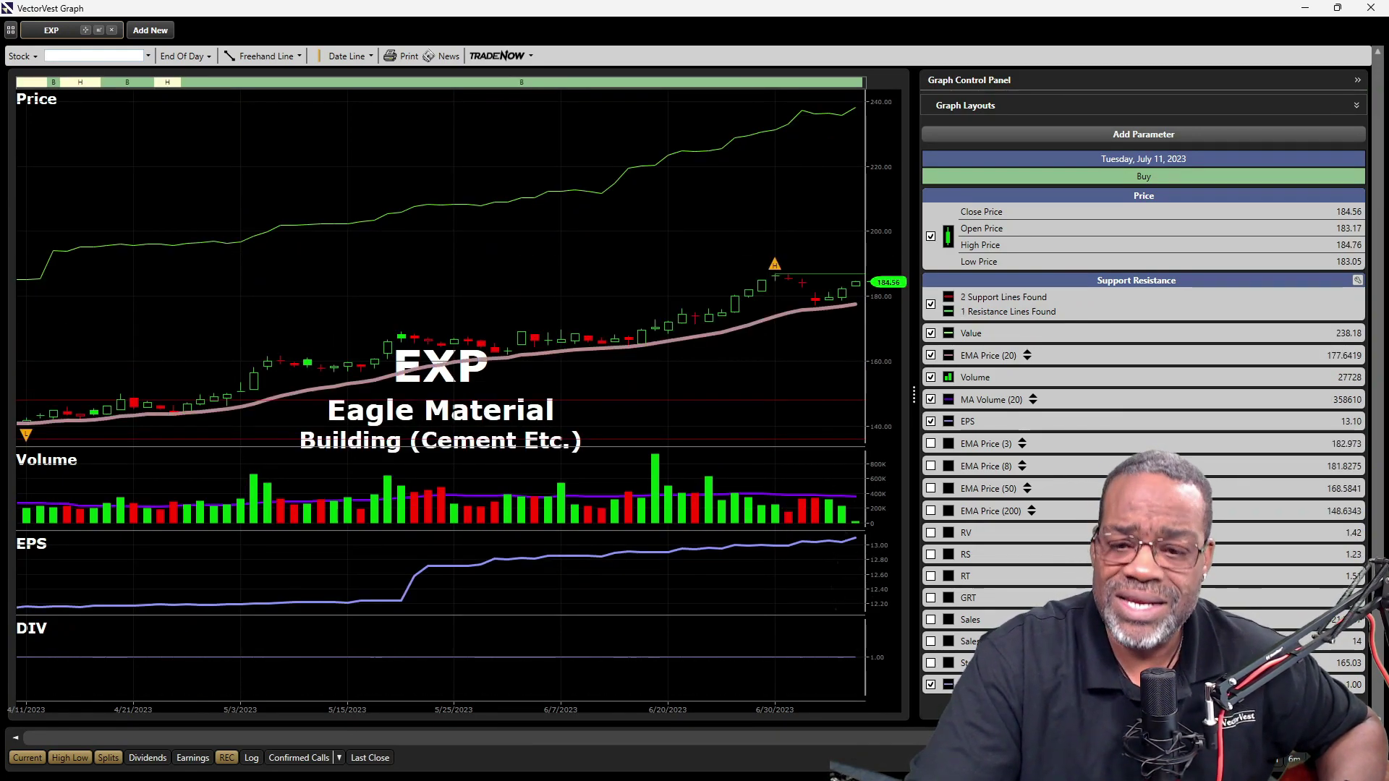
pyautogui.press('Down')
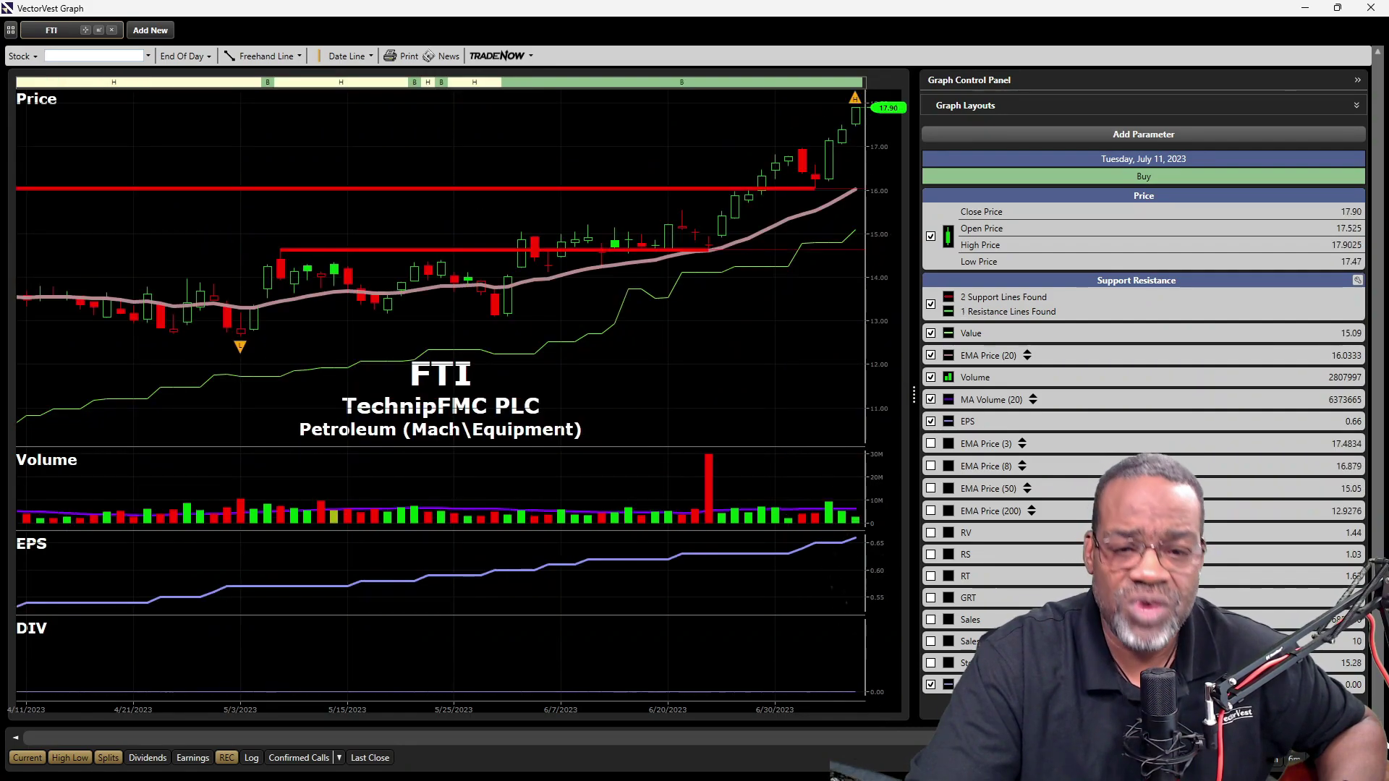
pyautogui.click(1370, 11)
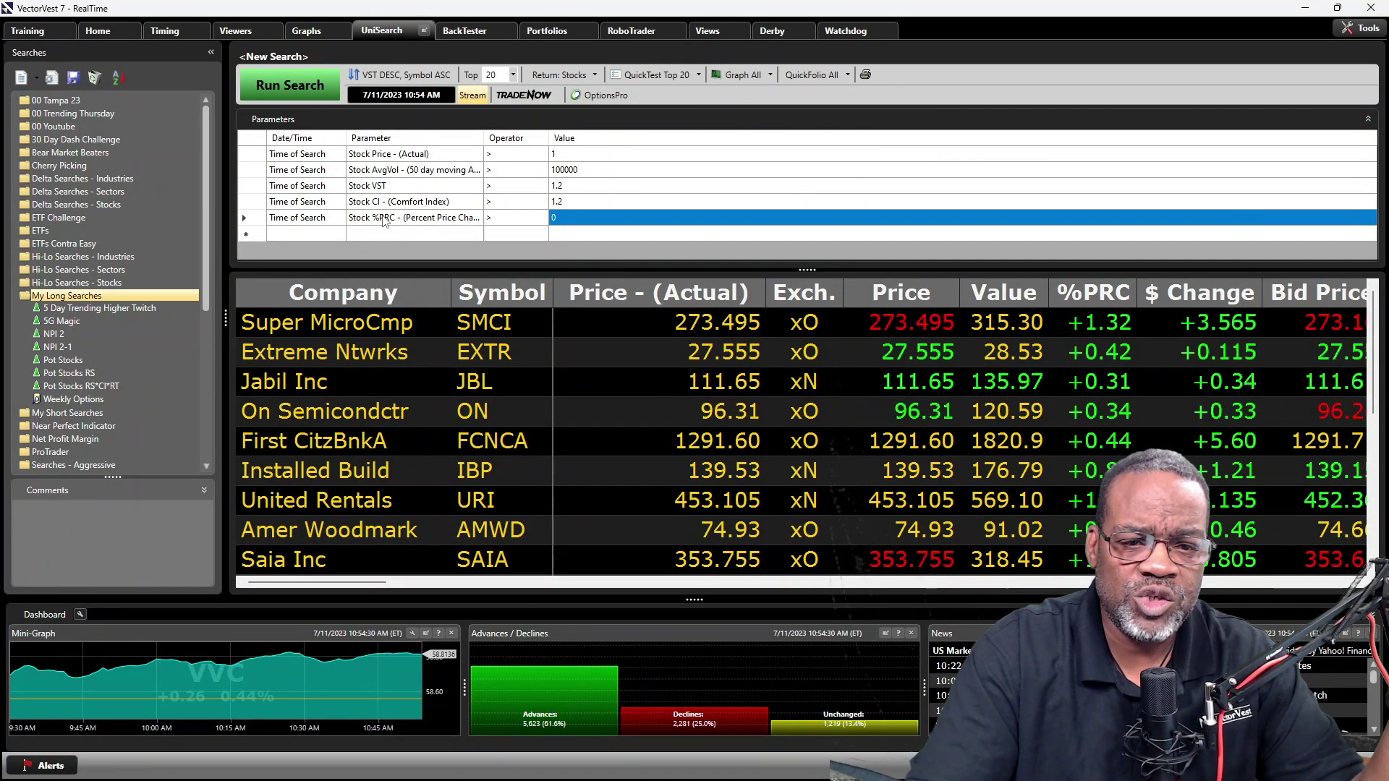
# Step: Delete the Stock %PRC (Percent Price Change) condition from the search parameters
pyautogui.rightClick(384, 221)
pyautogui.click(429, 226)
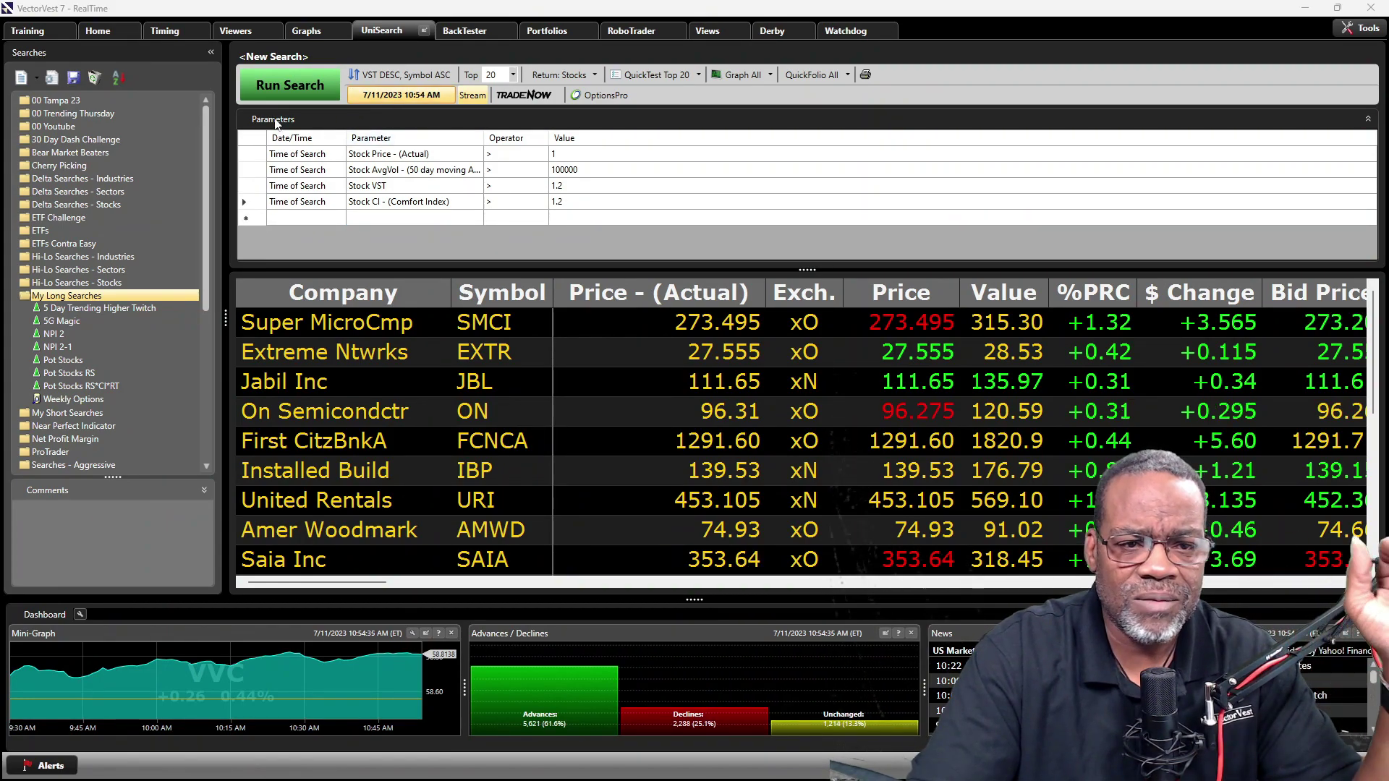
# Step: Set the search date back to January 3, 2023
pyautogui.click(401, 95)
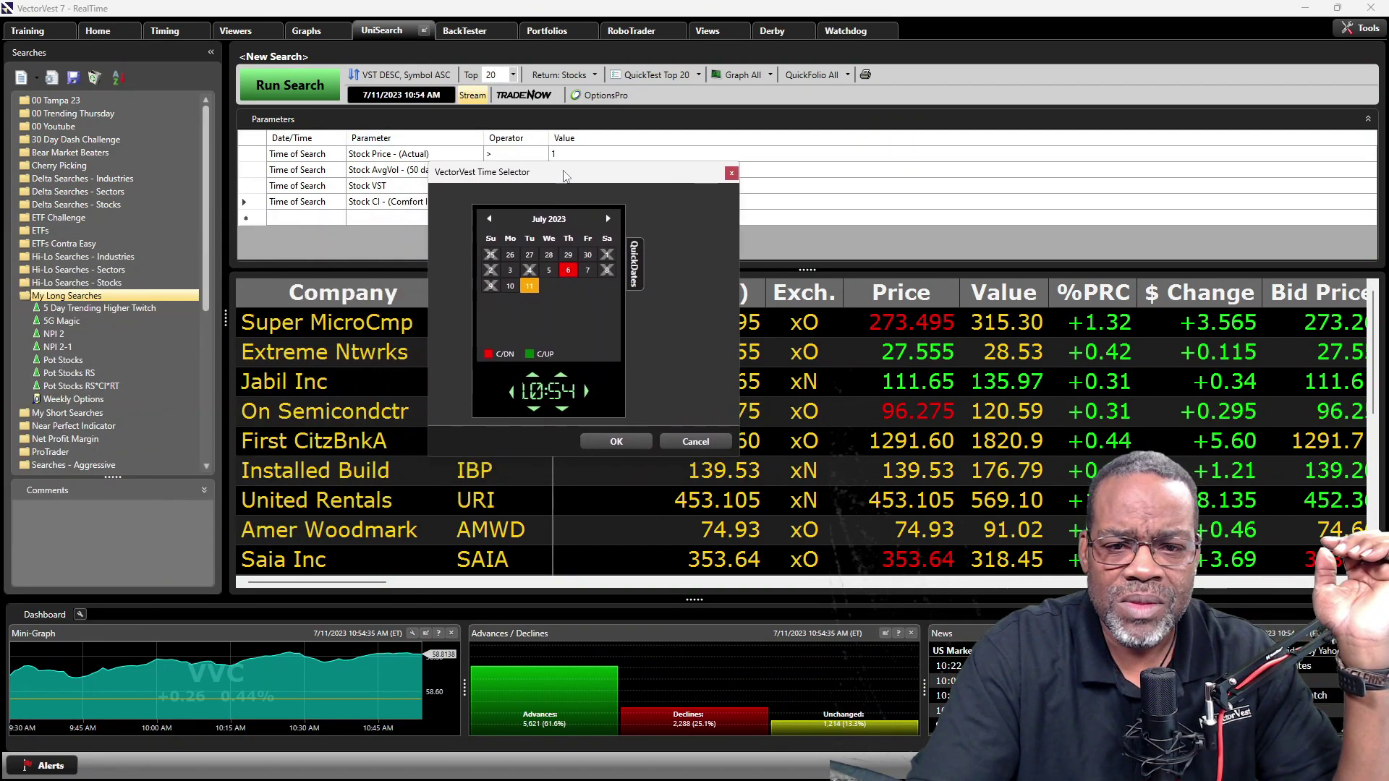
pyautogui.click(489, 219)
pyautogui.click(489, 219)
pyautogui.click(489, 219)
pyautogui.click(489, 218)
pyautogui.click(489, 219)
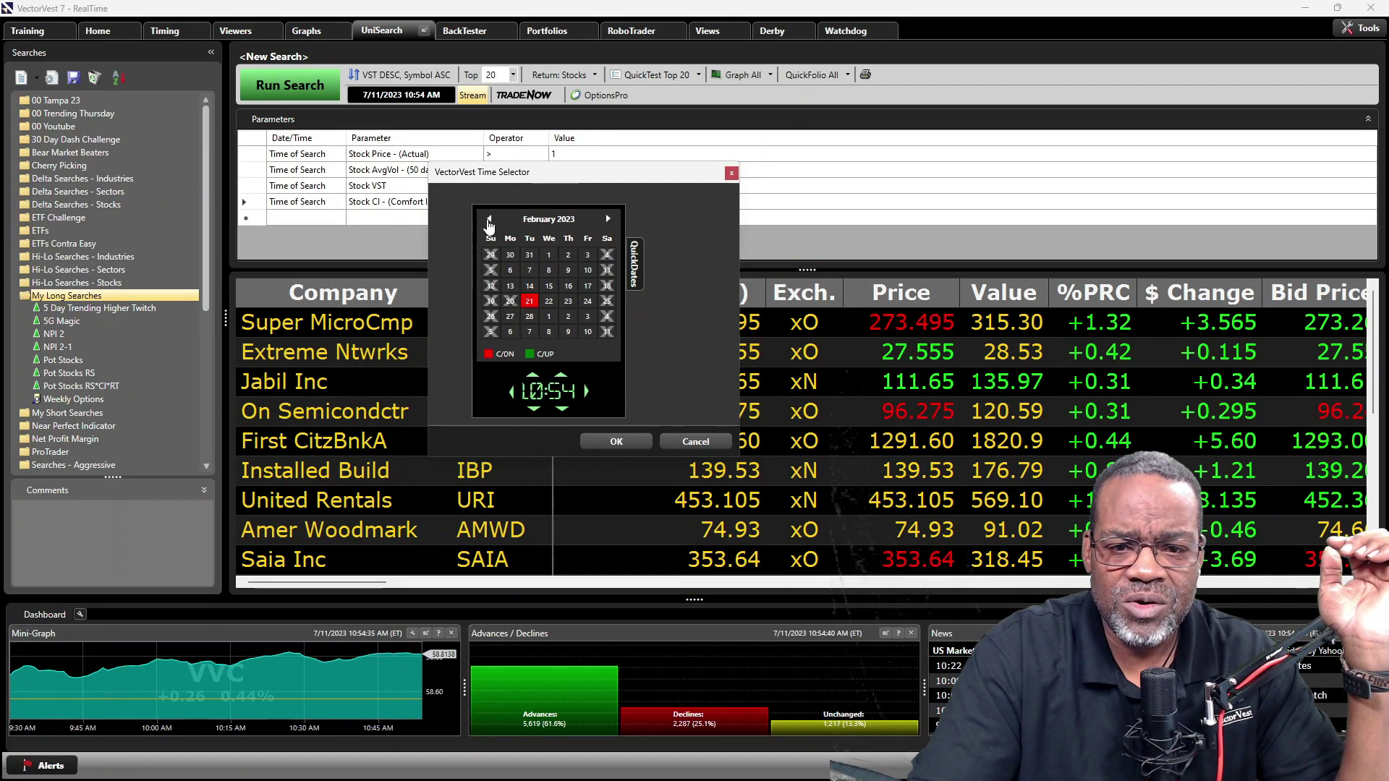
pyautogui.click(489, 218)
pyautogui.click(530, 270)
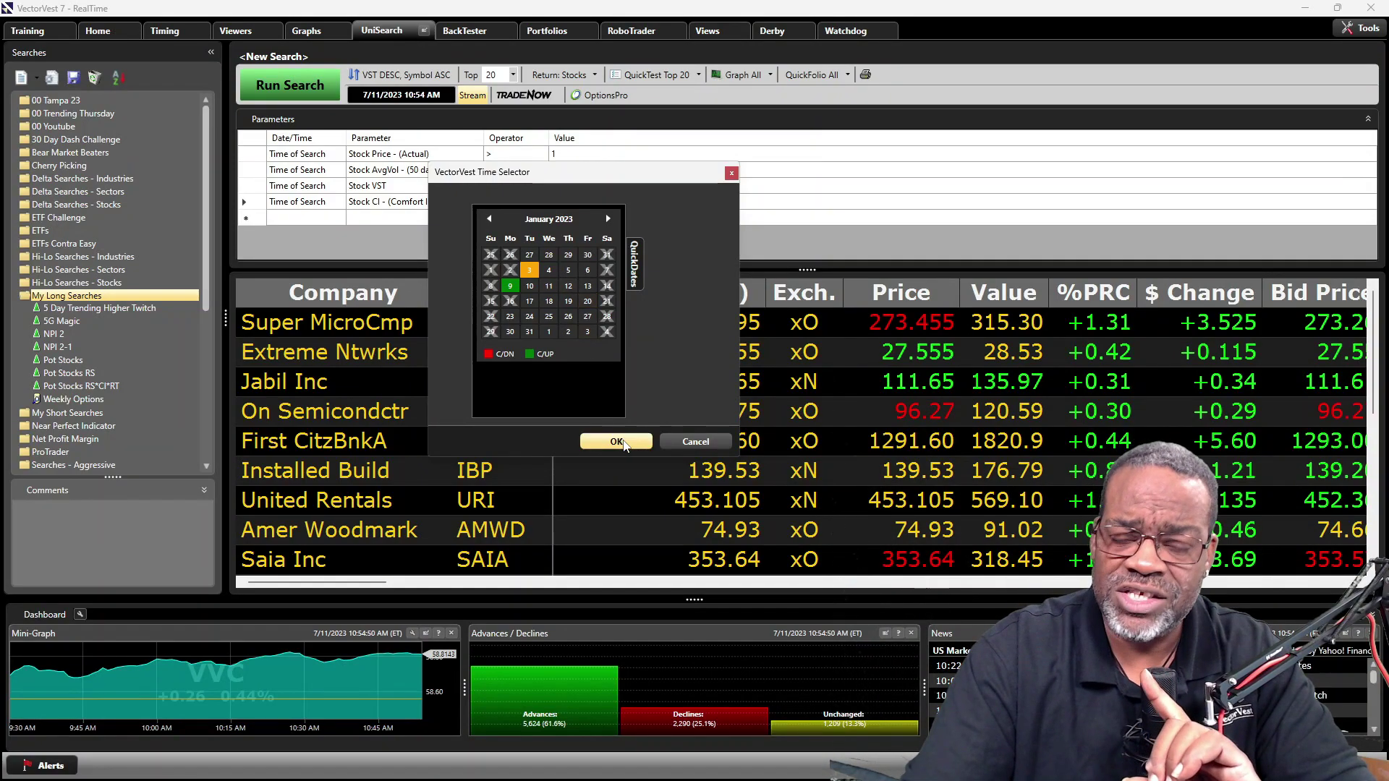
pyautogui.click(617, 442)
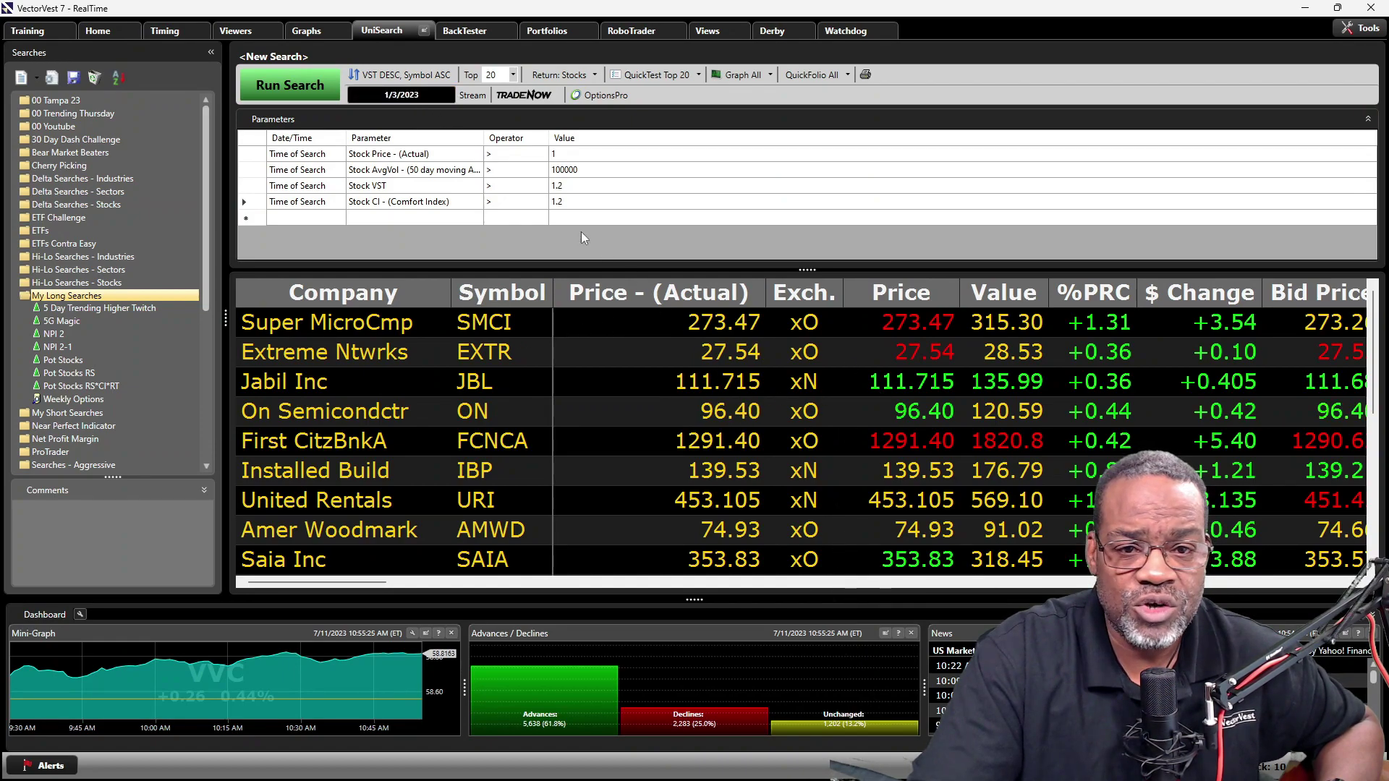
# Step: QuickTest the top 20 listed stocks from 1/3/2023, sort them by highest percent price change, review the returns, and close the test
pyautogui.click(658, 75)
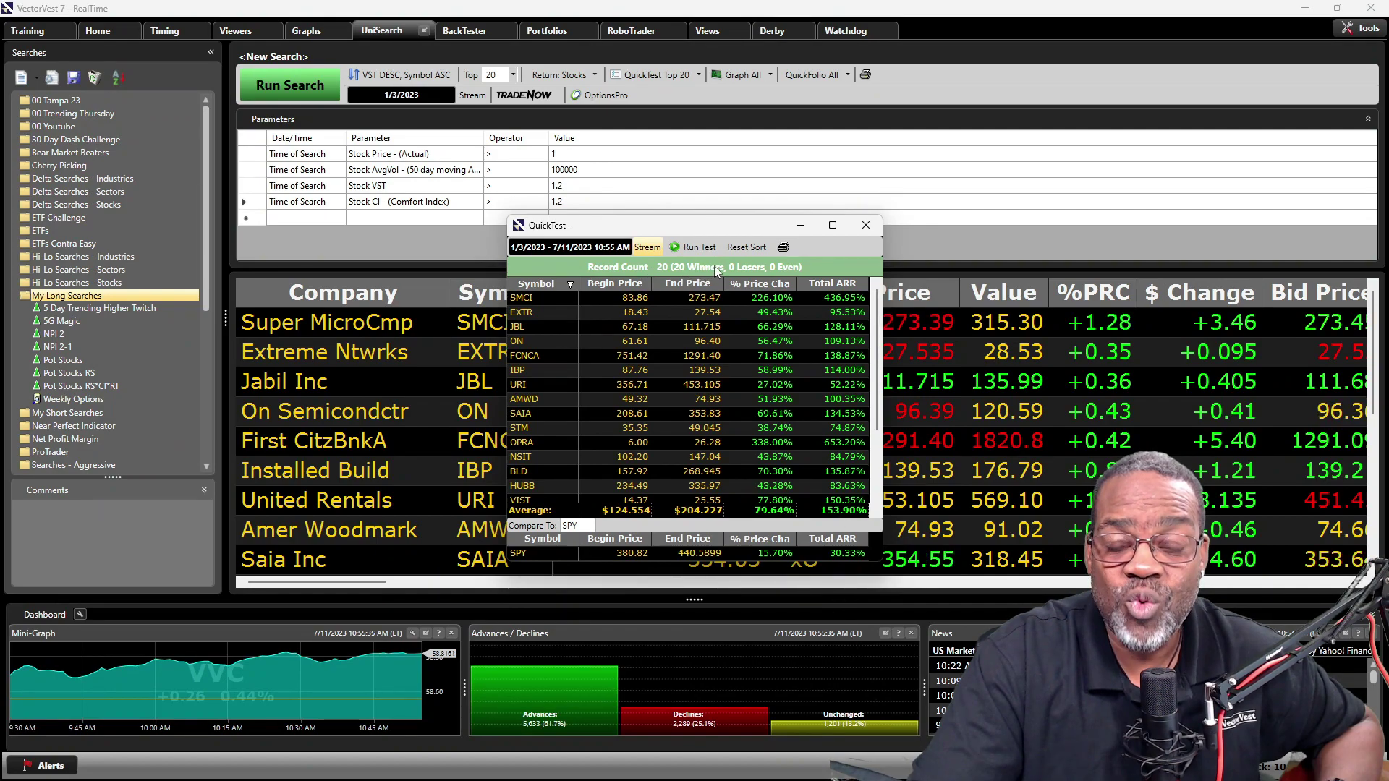
pyautogui.moveTo(731, 228); pyautogui.dragTo(712, 106)
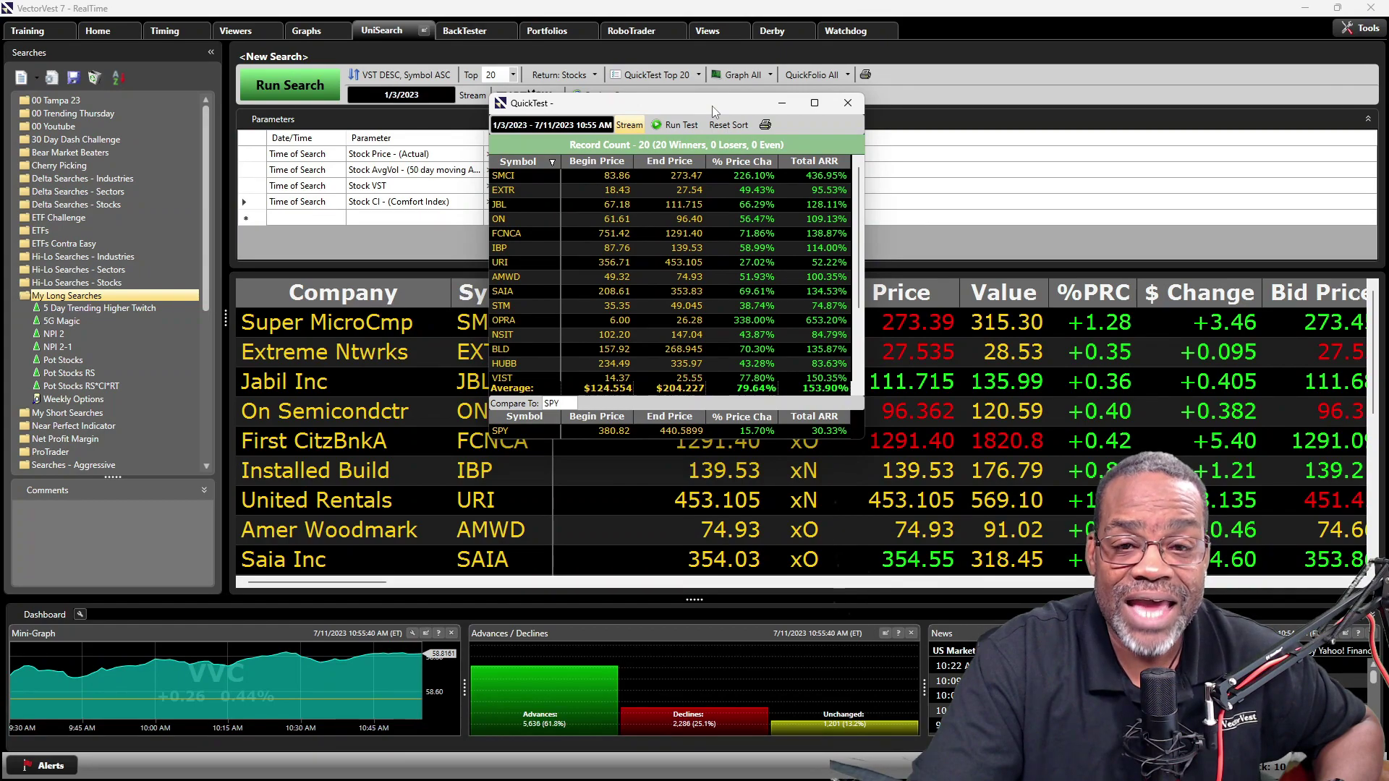
pyautogui.click(752, 161)
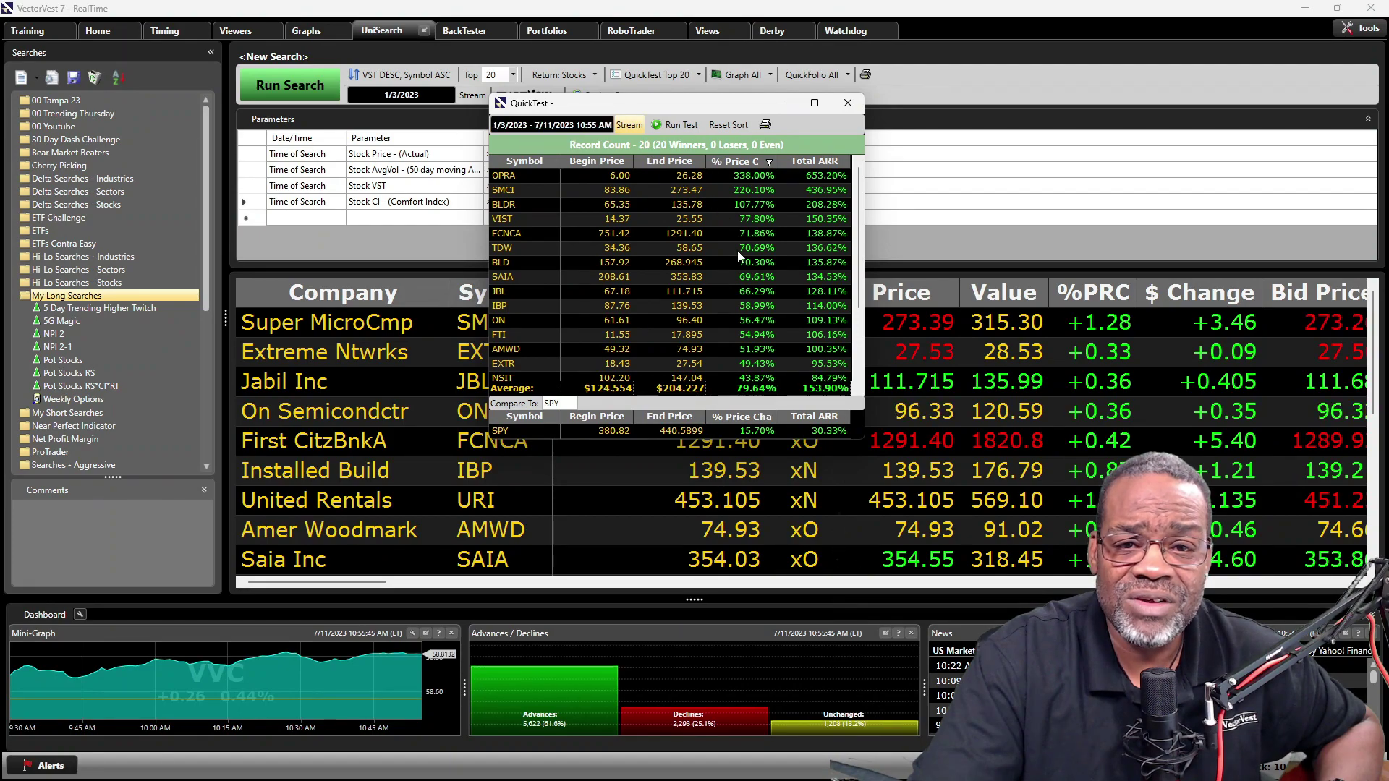
pyautogui.scroll(-2, 738, 253)
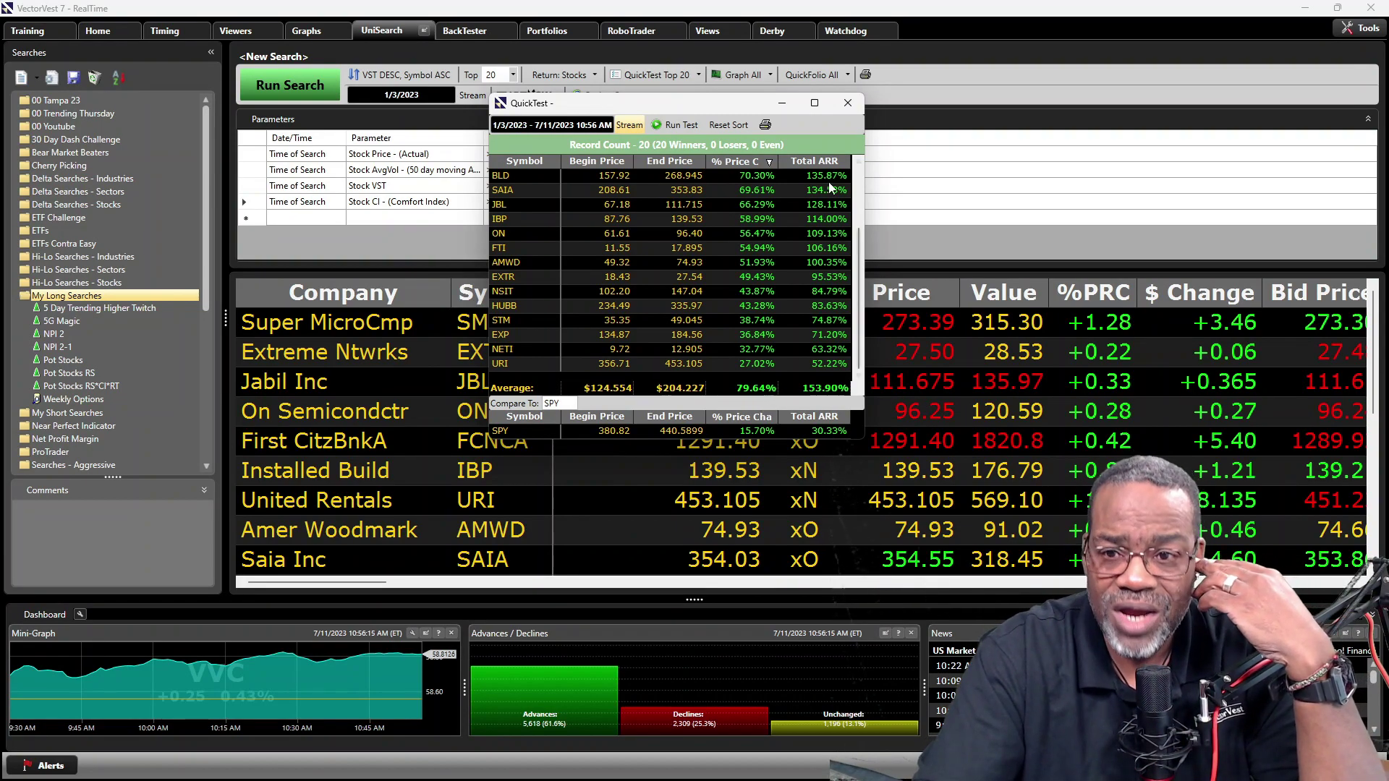
pyautogui.click(850, 105)
# Step: Rerun the search as of 1/3/2023, QuickTest its top 20 stocks sorted by percent price change, compare them with SPY, and close the test
pyautogui.click(297, 86)
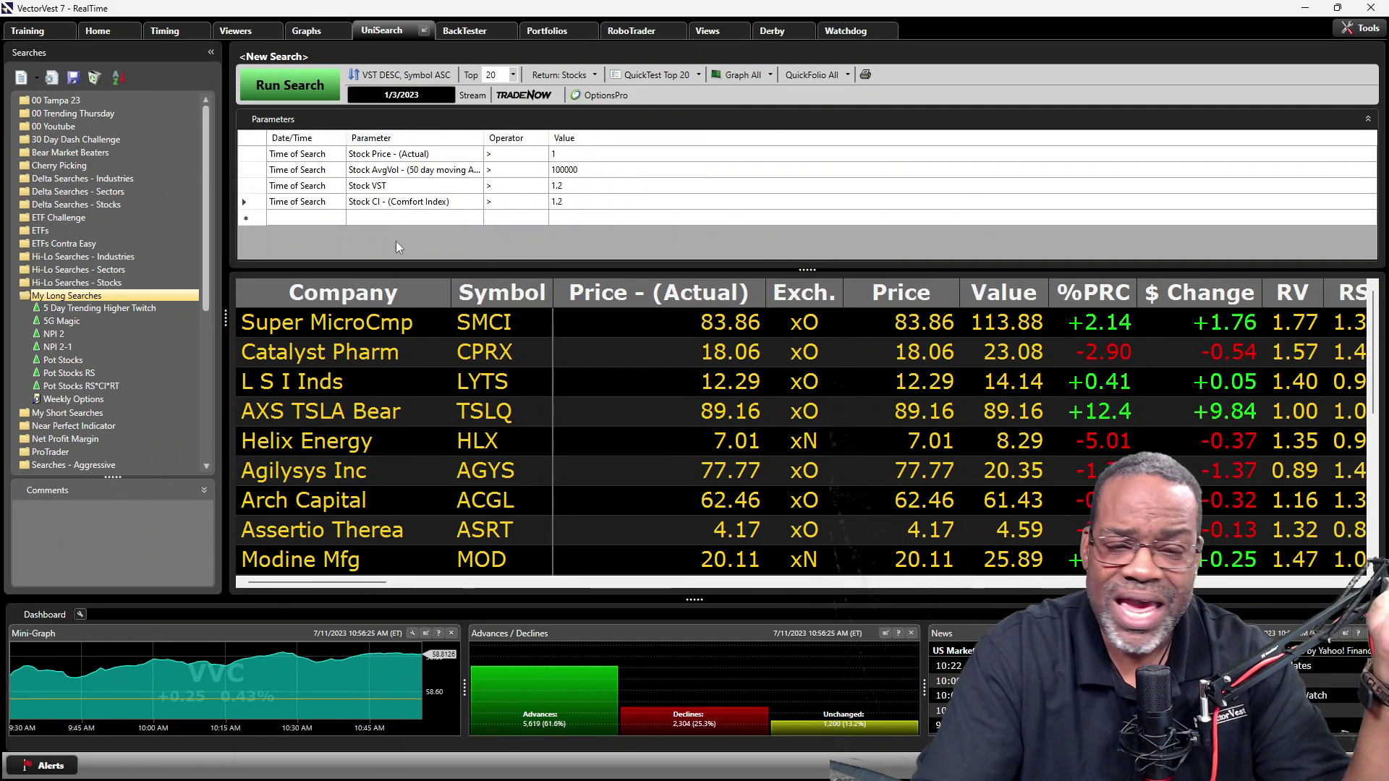
pyautogui.click(666, 81)
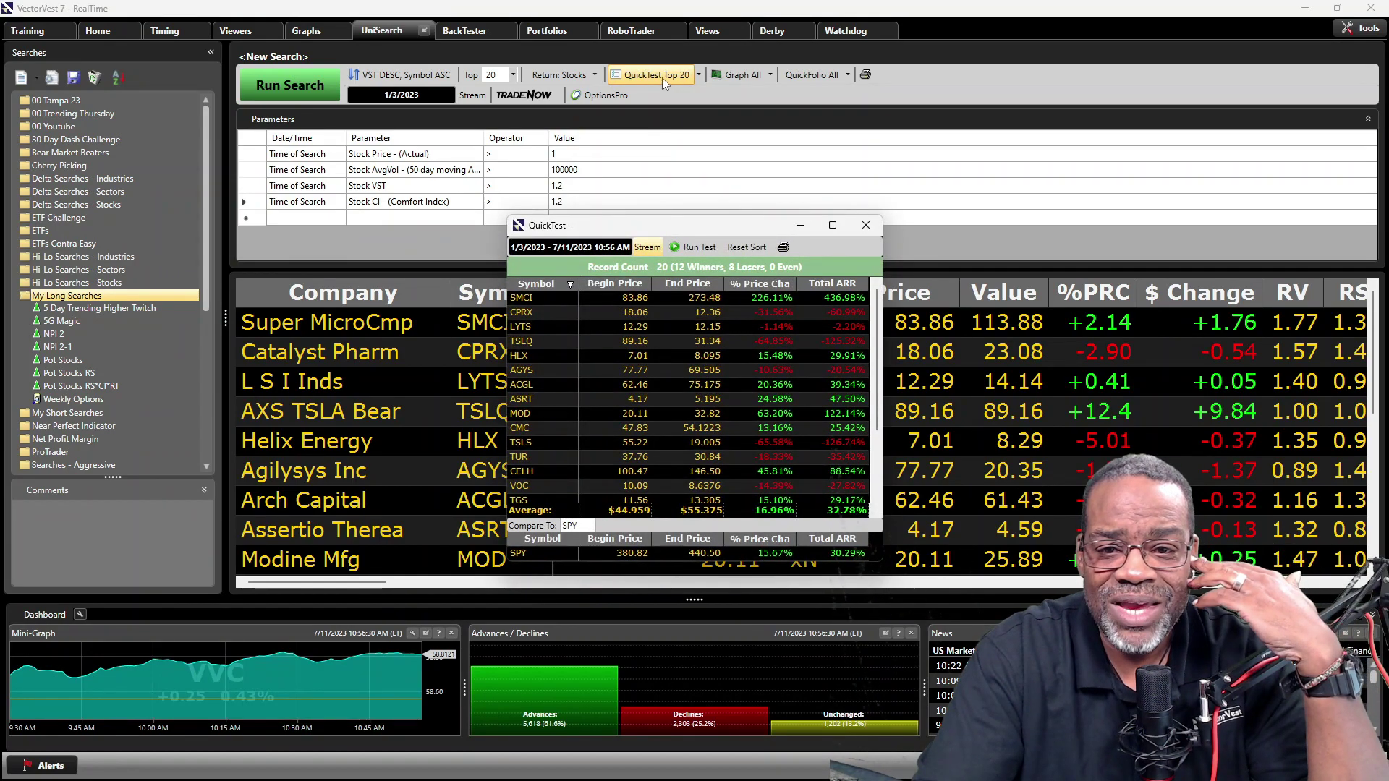
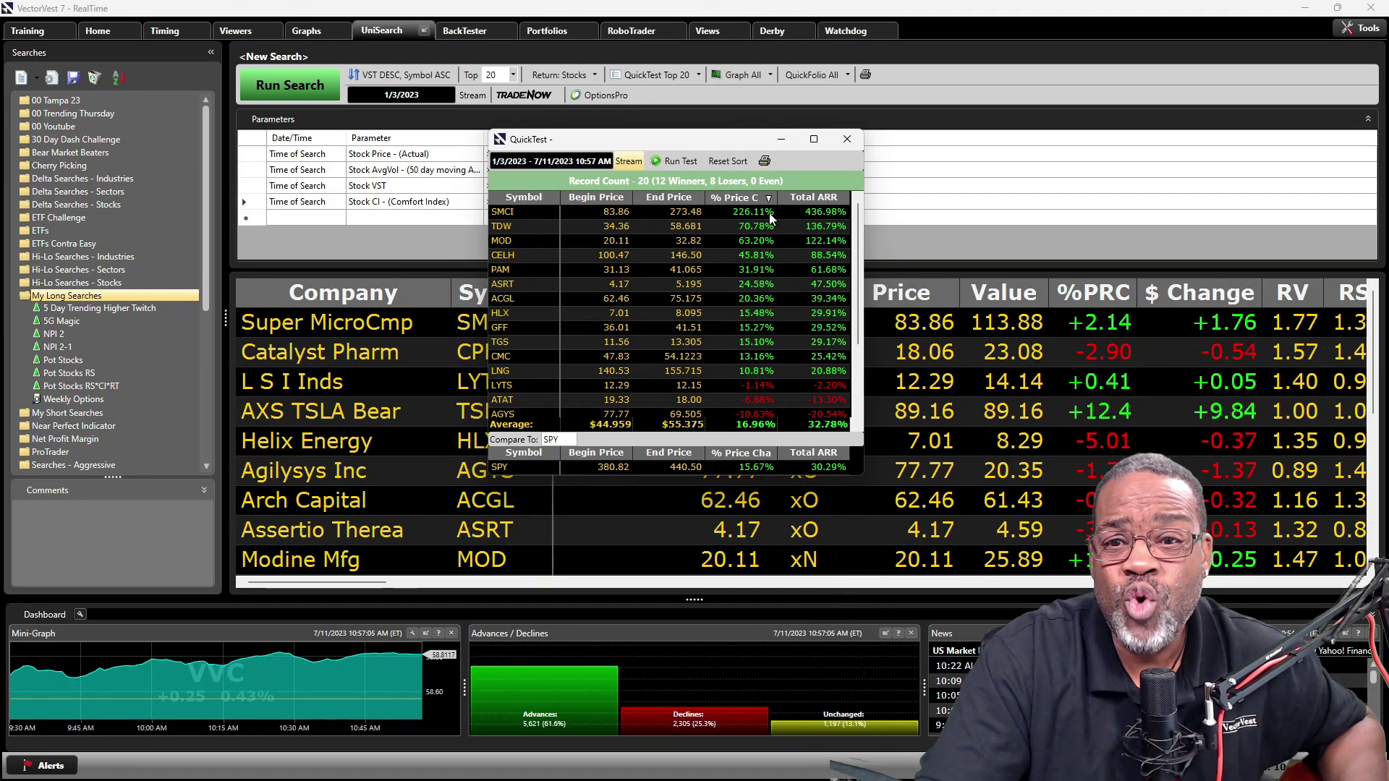
pyautogui.scroll(-2, 771, 218)
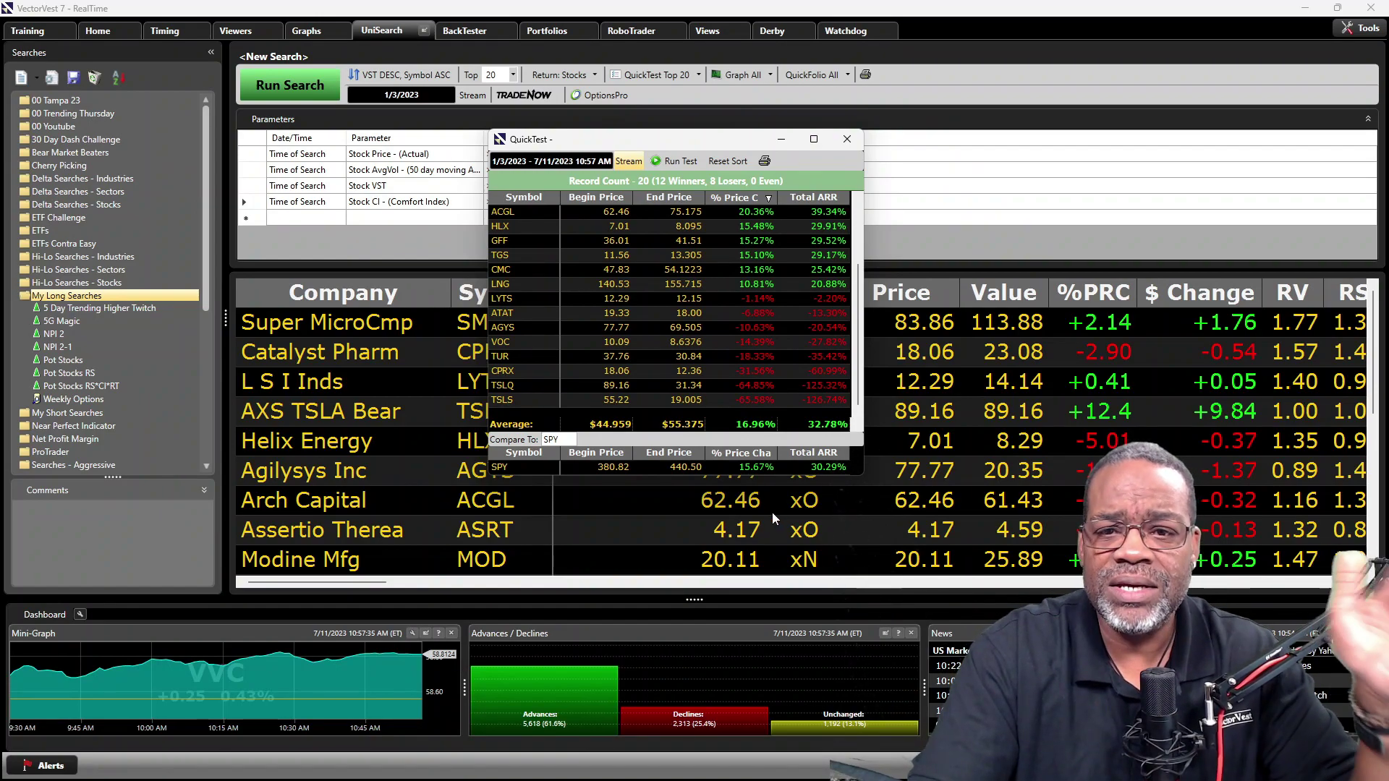
pyautogui.scroll(2, 755, 413)
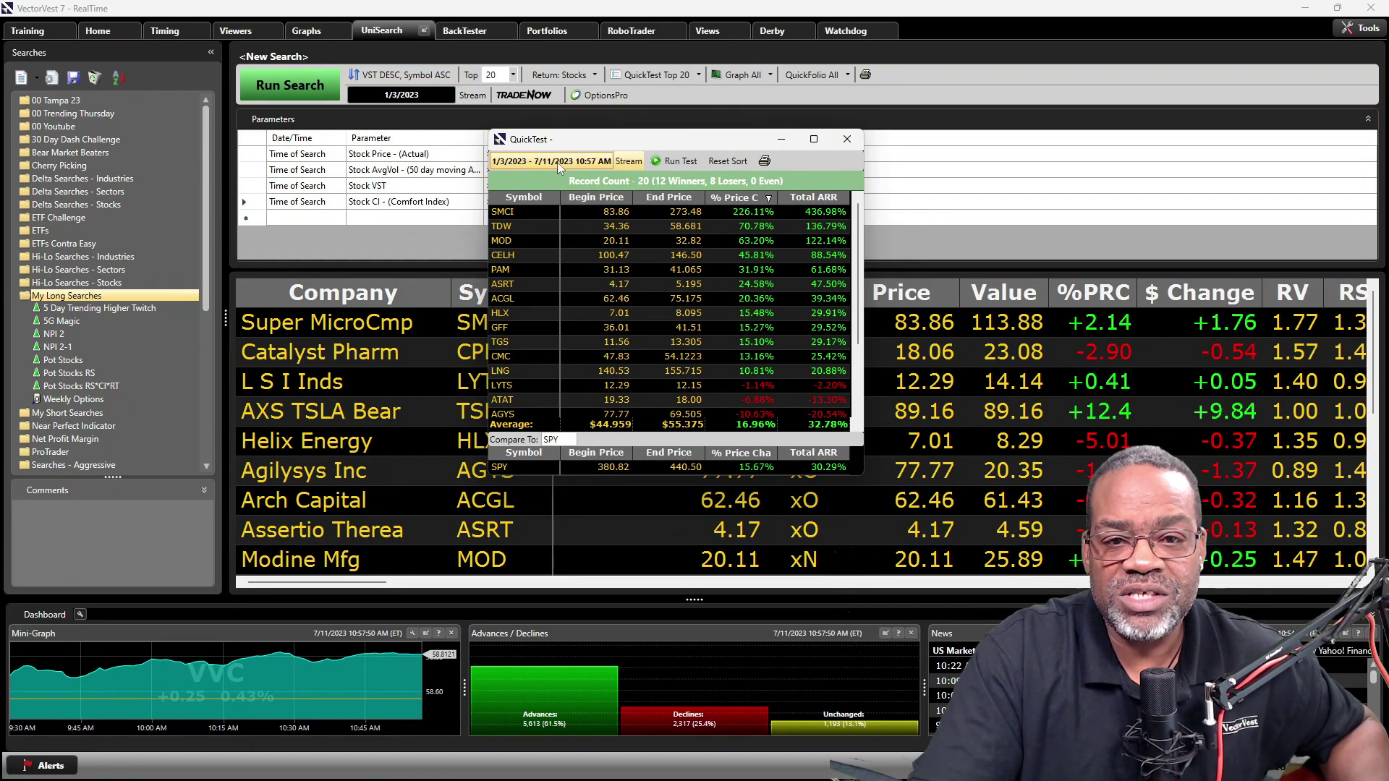
pyautogui.scroll(-2, 728, 231)
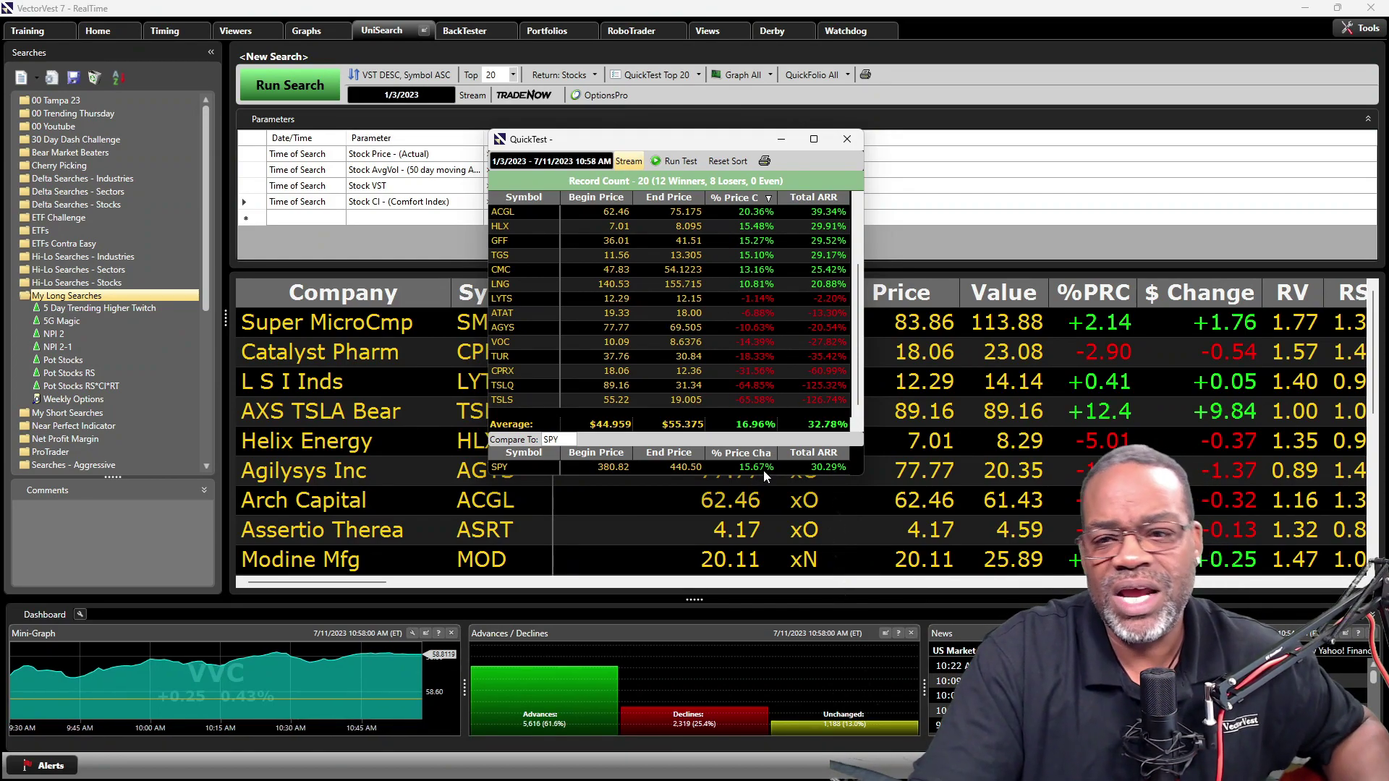
pyautogui.click(848, 139)
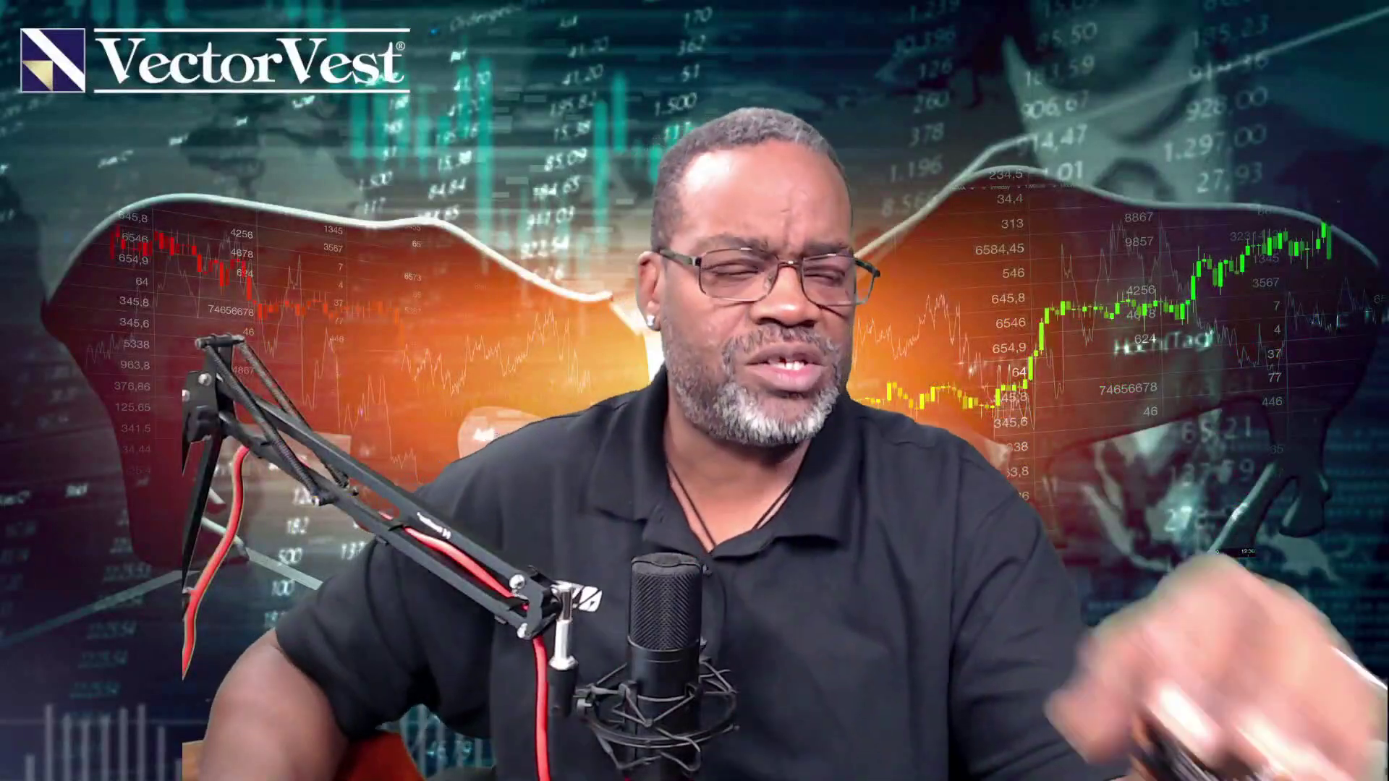